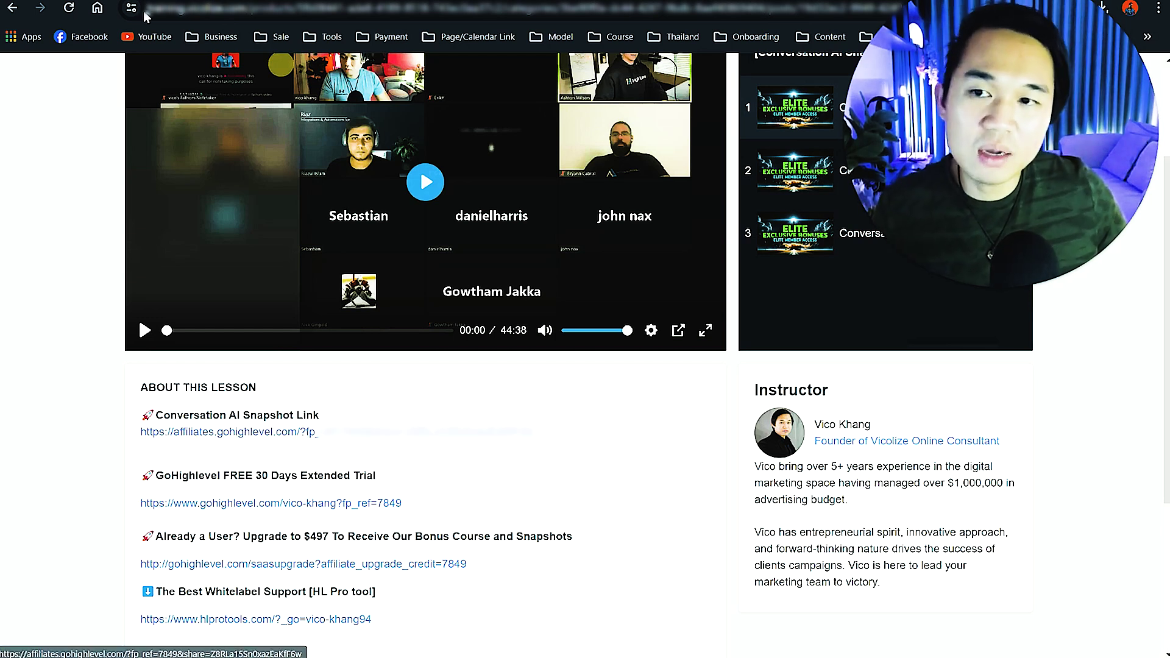
Switch from the training lesson to the GoHighLevel Conversations page
click(132, 4)
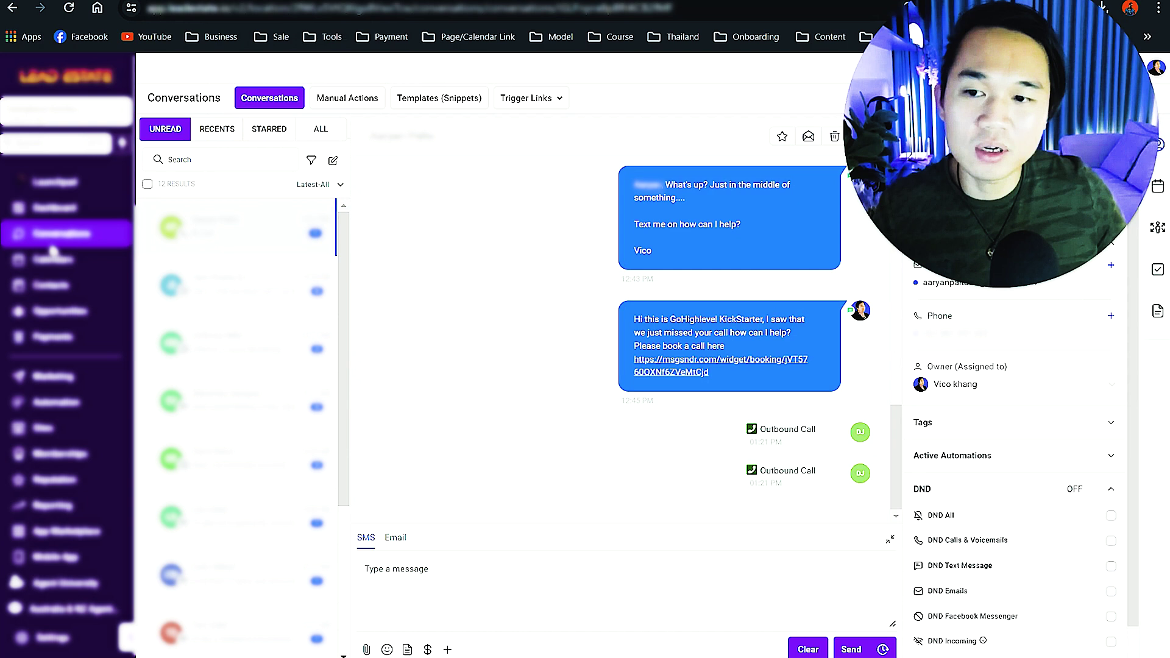
Return to the lesson and follow the Conversation AI snapshot link to the Import Snapshot page
key(ctrl+Tab)
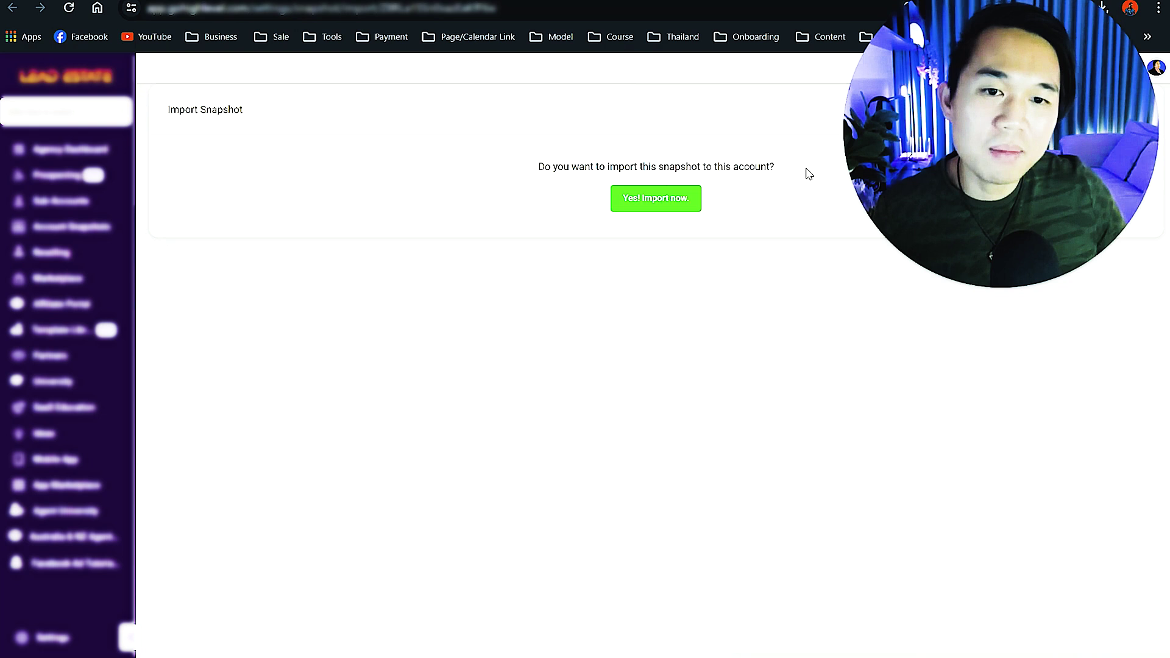
Confirm 'Yes! Import now' so the snapshot appears among Imported Snapshots
mouse_move(911, 234)
mouse_down()
mouse_move(763, 498)
mouse_move(367, 566)
mouse_up()
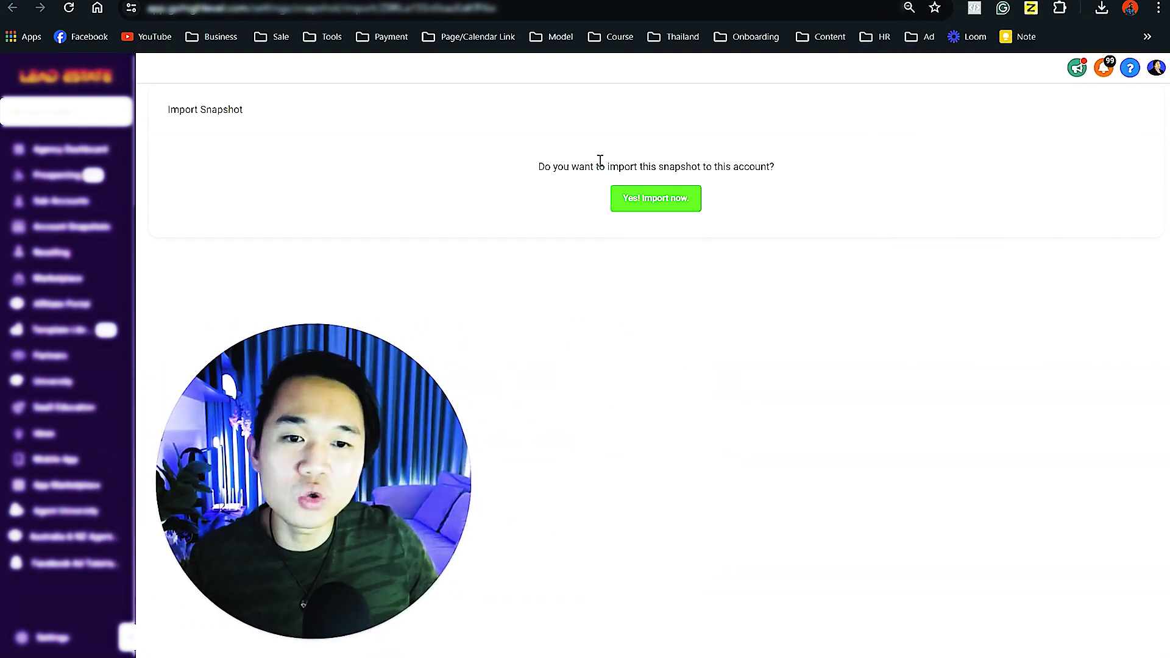
click(675, 210)
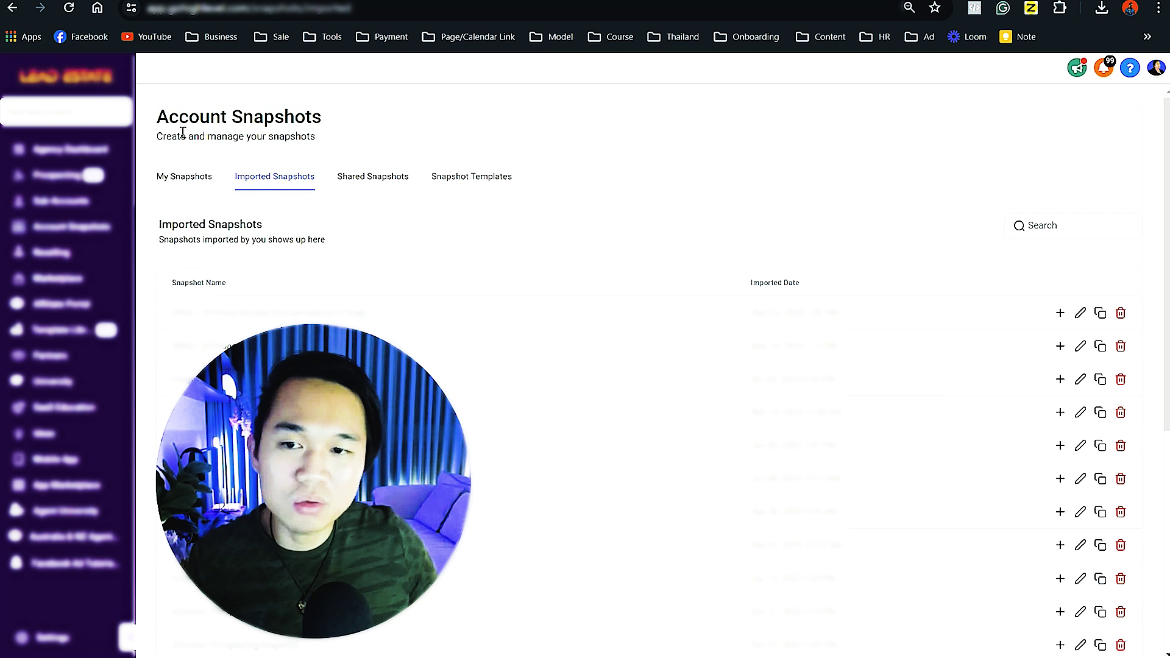
Search the Imported Snapshots for 'conversa', checking the snapshot name on the lesson page
drag(161, 122, 339, 136)
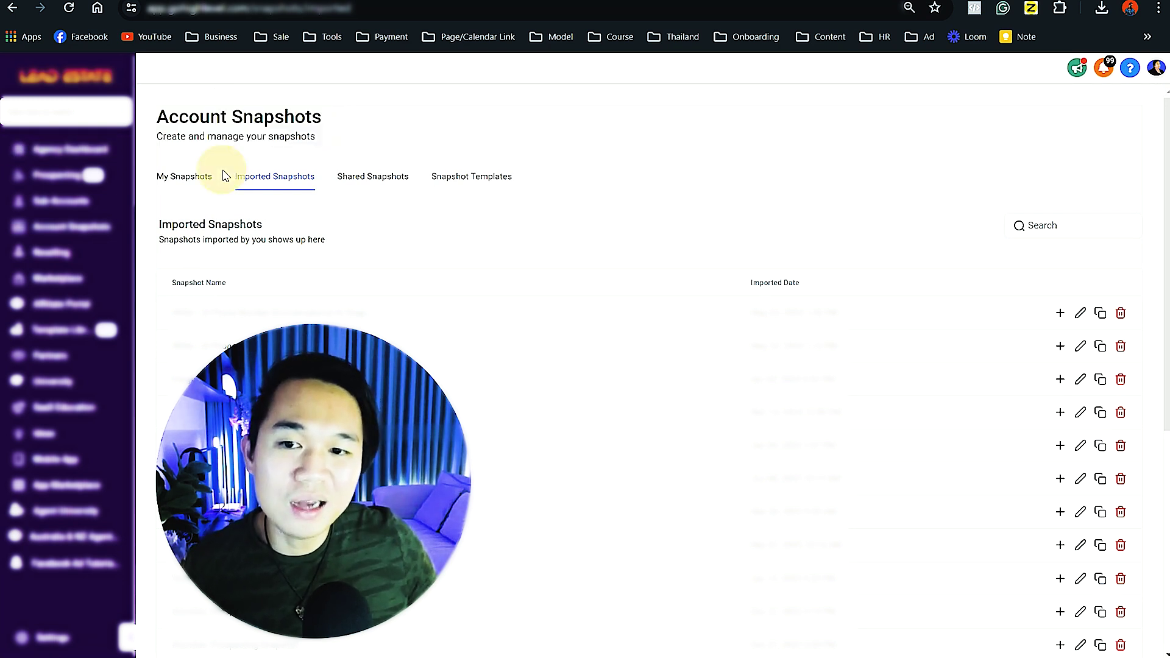
drag(223, 178, 311, 176)
click(236, 279)
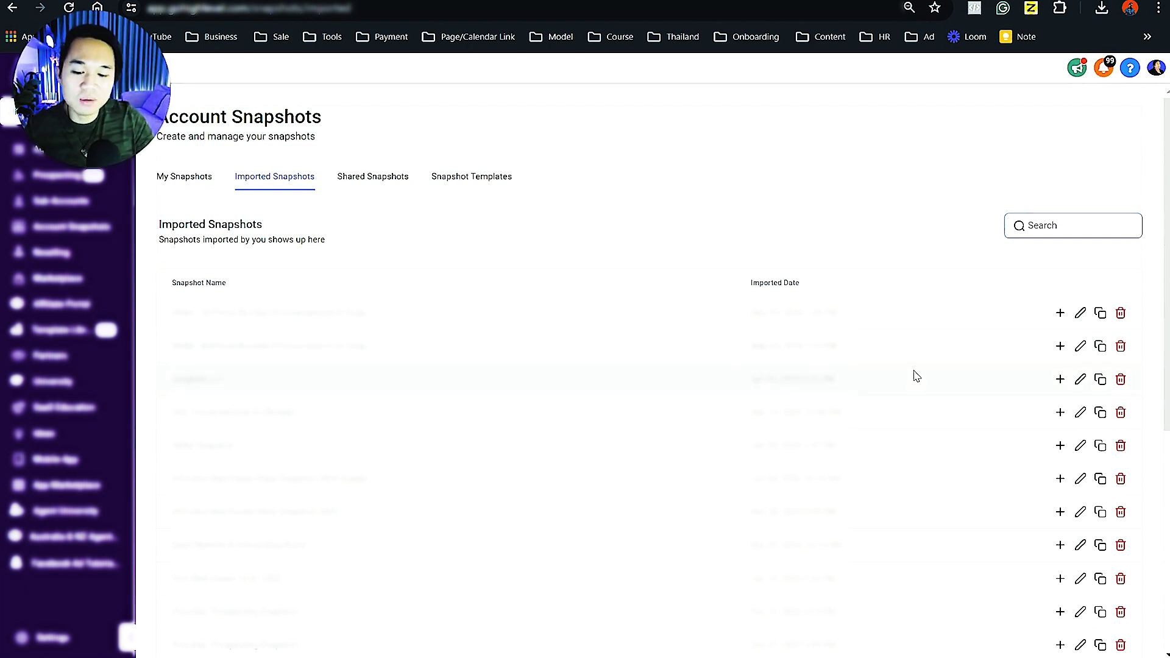
text(conversation a)
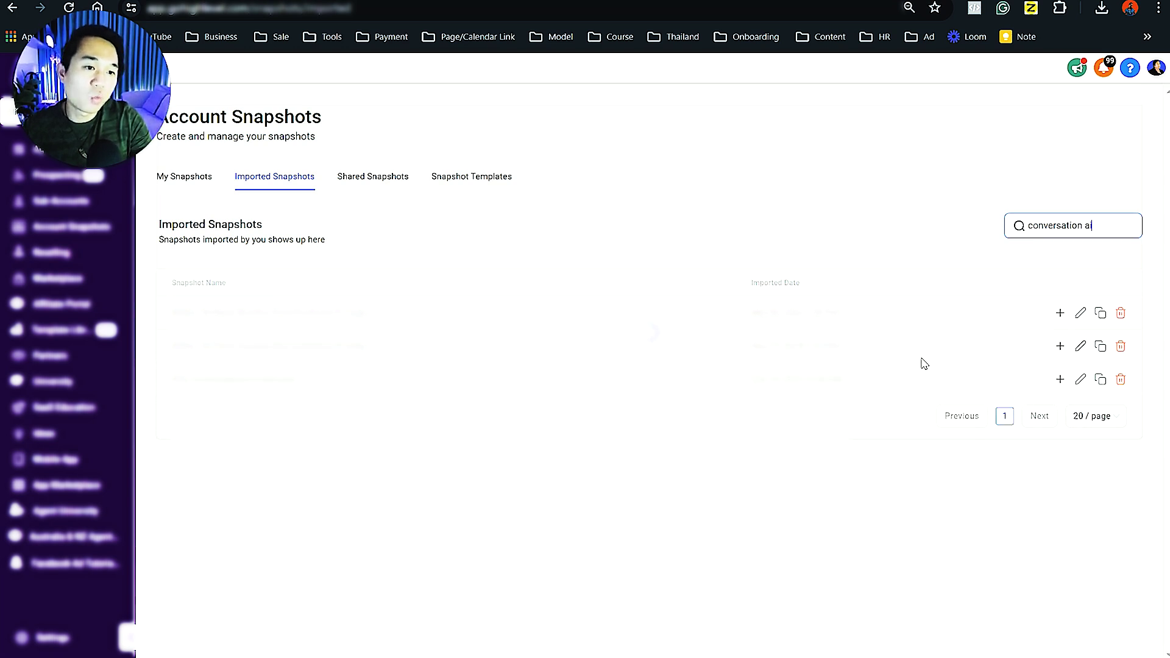
text(i)
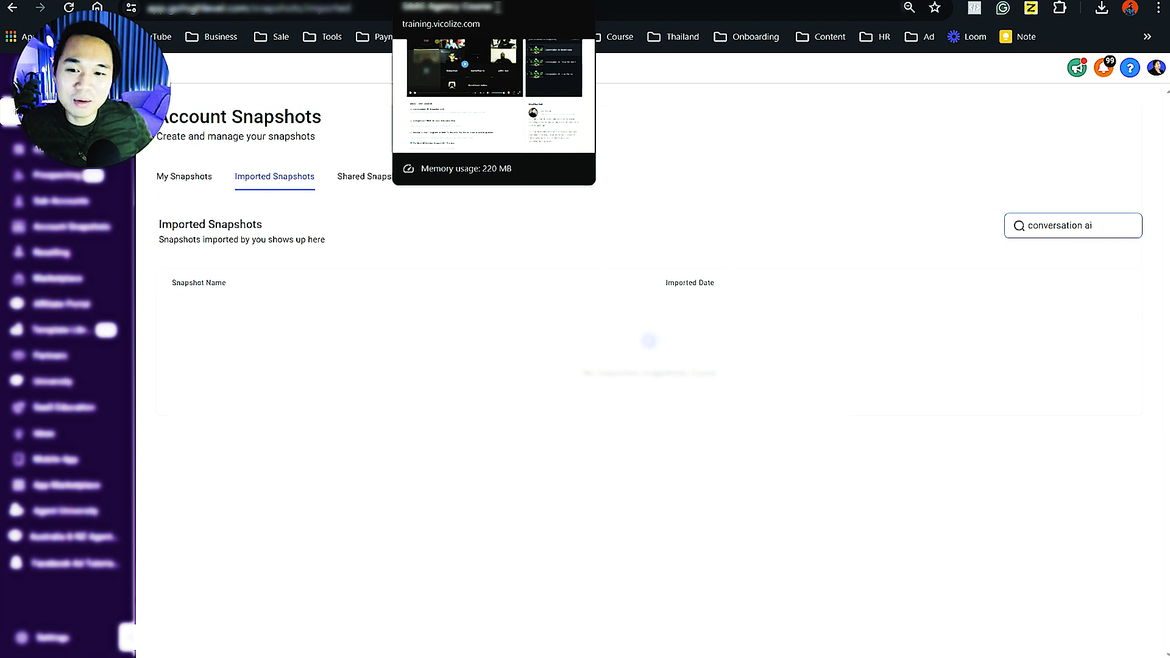
key(BackSpace)
key(BackSpace)
key(BackSpace)
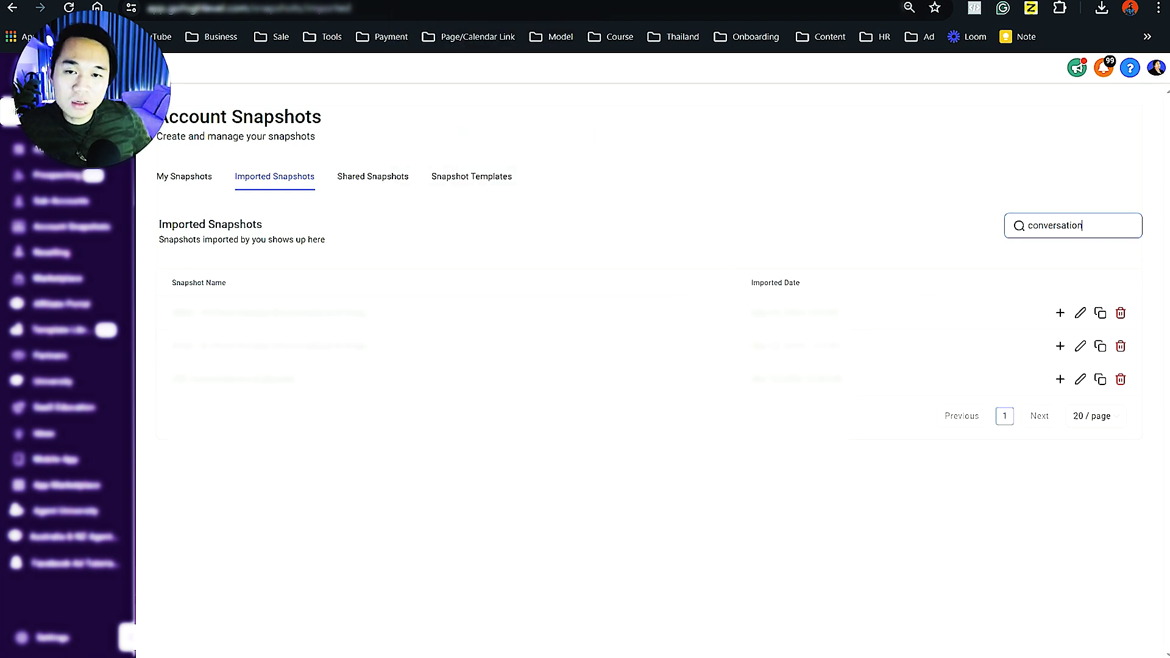
key(ctrl+Tab)
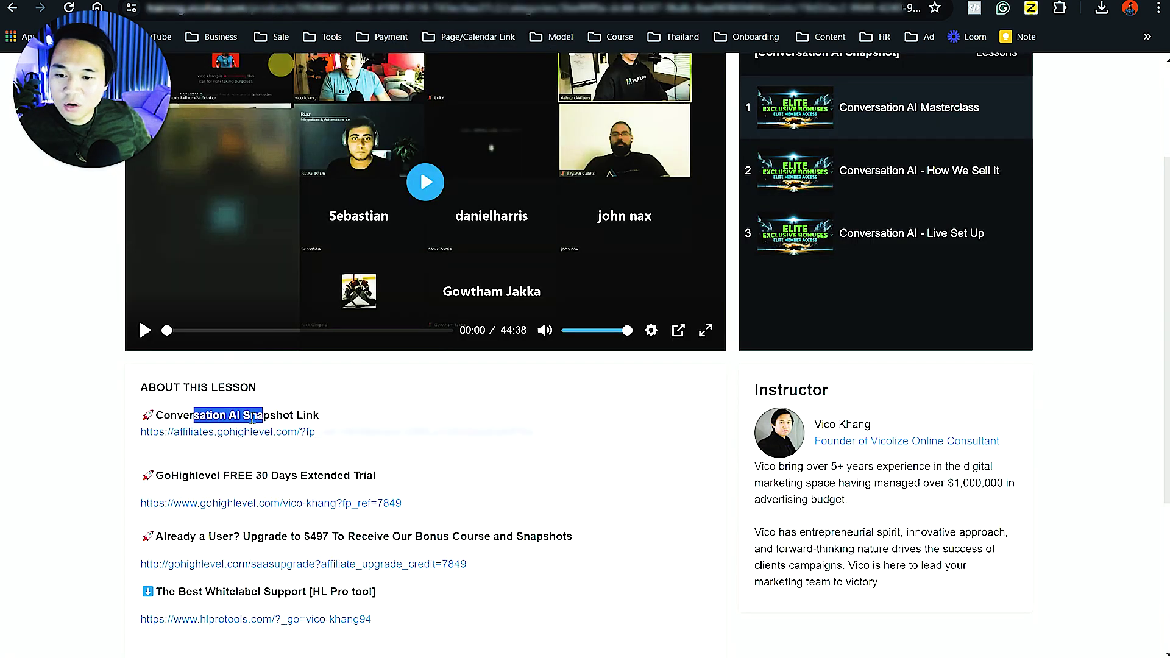
key(ctrl+shift+Tab)
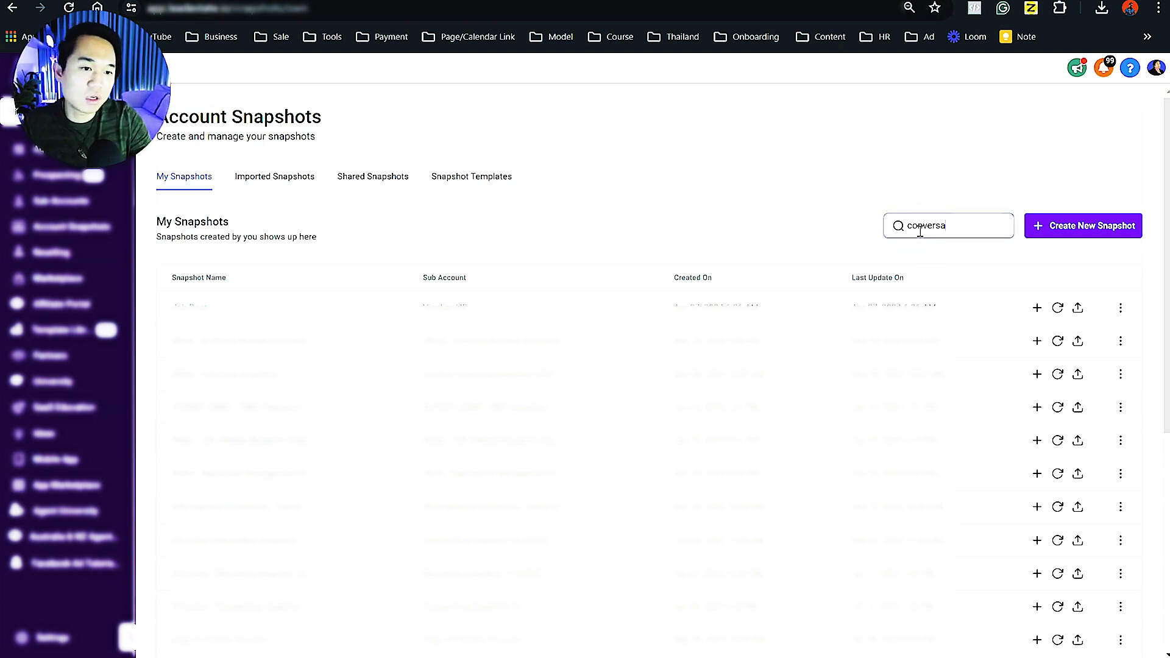
drag(208, 313, 300, 313)
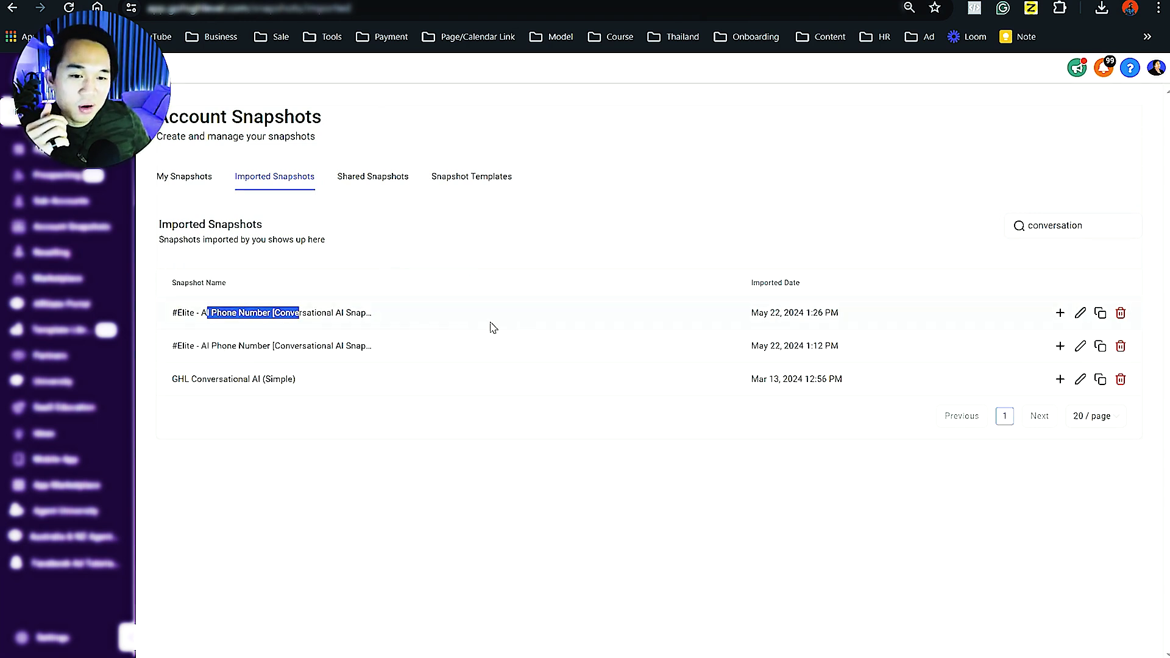
drag(755, 313, 829, 312)
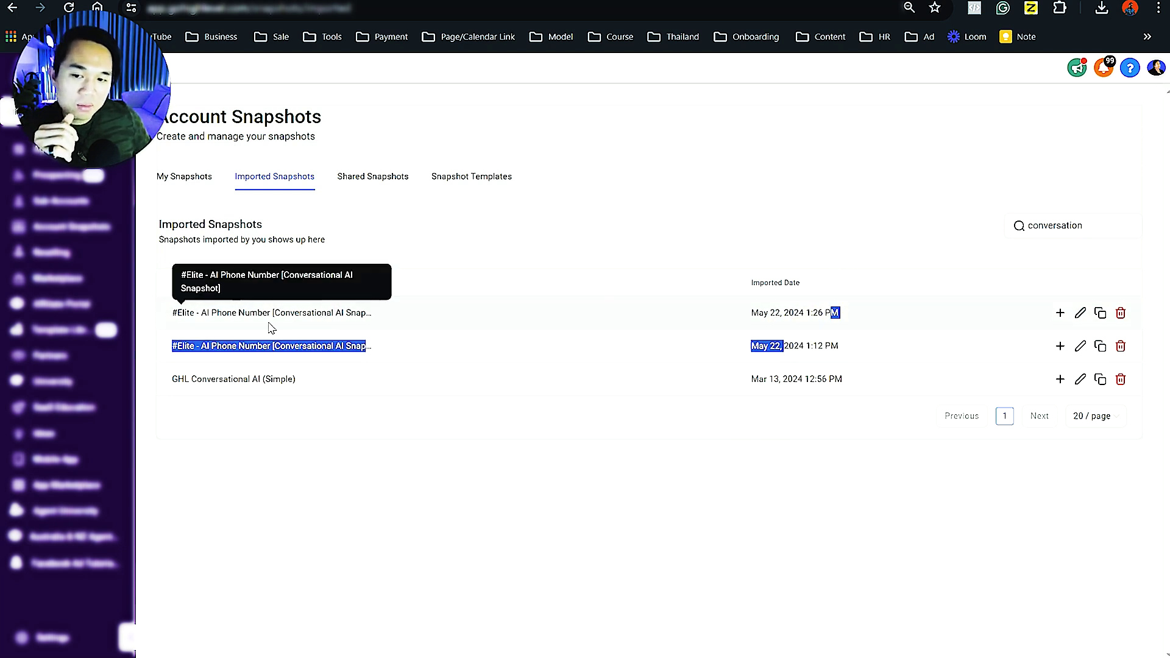
drag(175, 312, 366, 309)
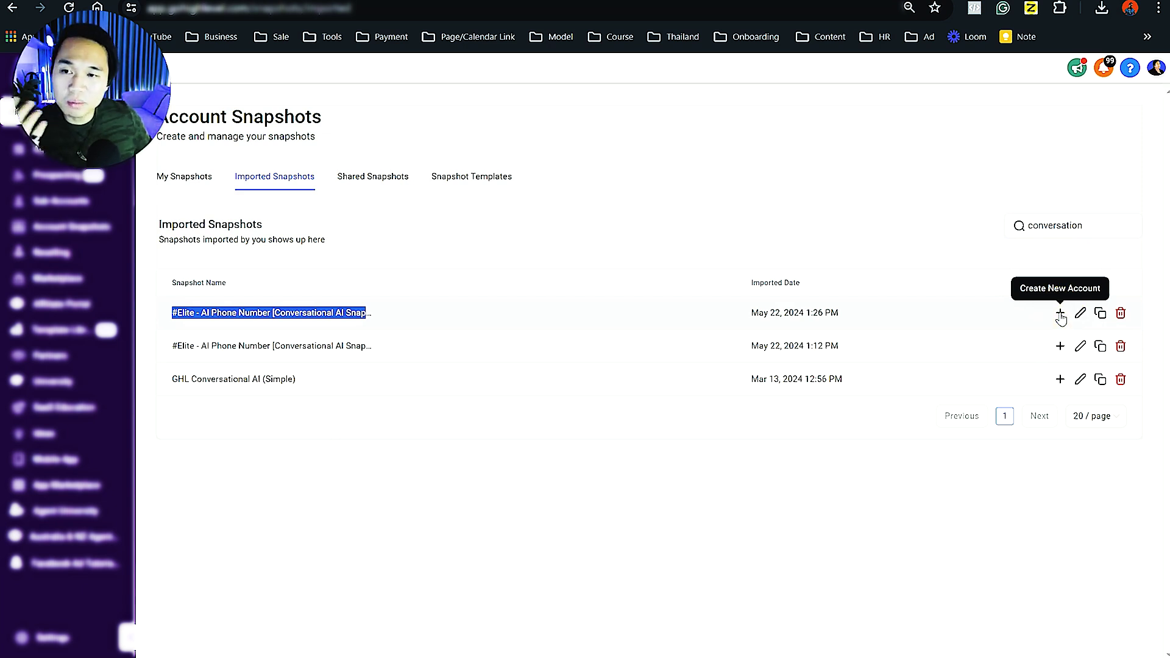
Start a new account from the first snapshot using Macy's on West 34th Street as the business
click(1061, 313)
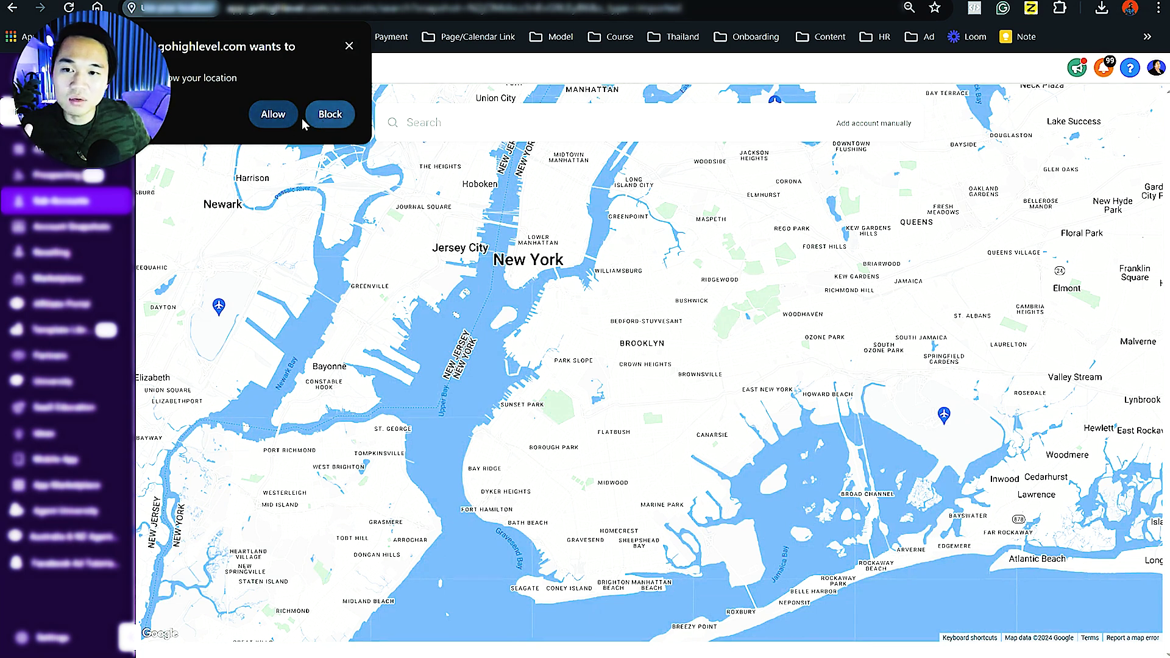
click(349, 45)
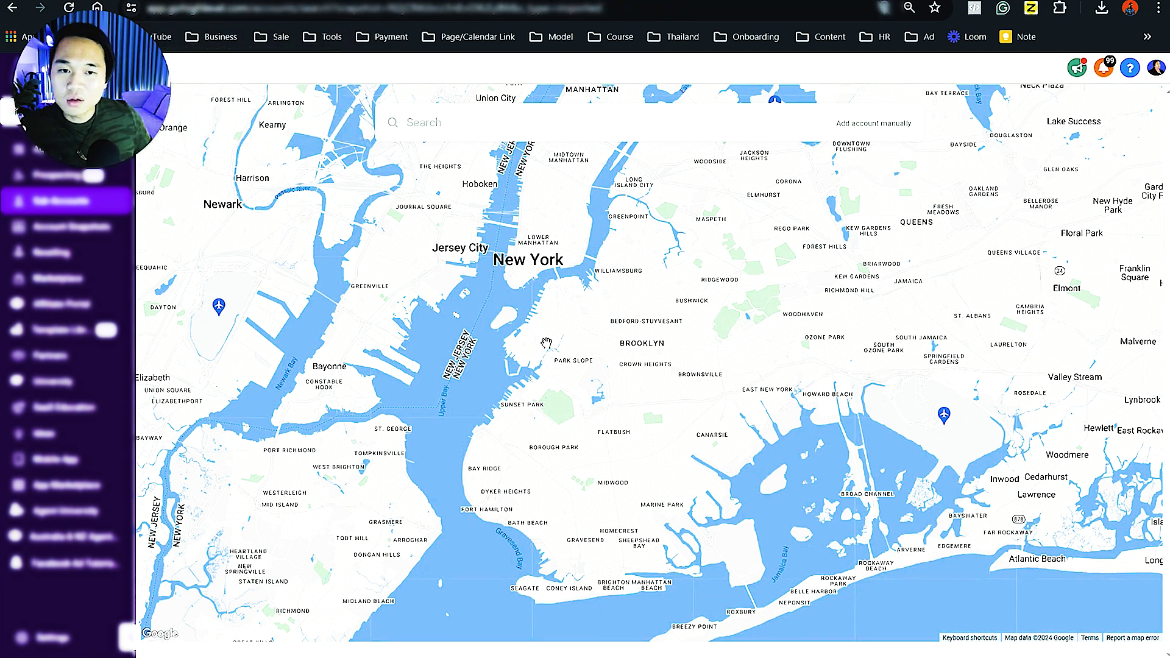
scroll(546, 343, up, 2)
scroll(570, 366, down, 4)
click(488, 137)
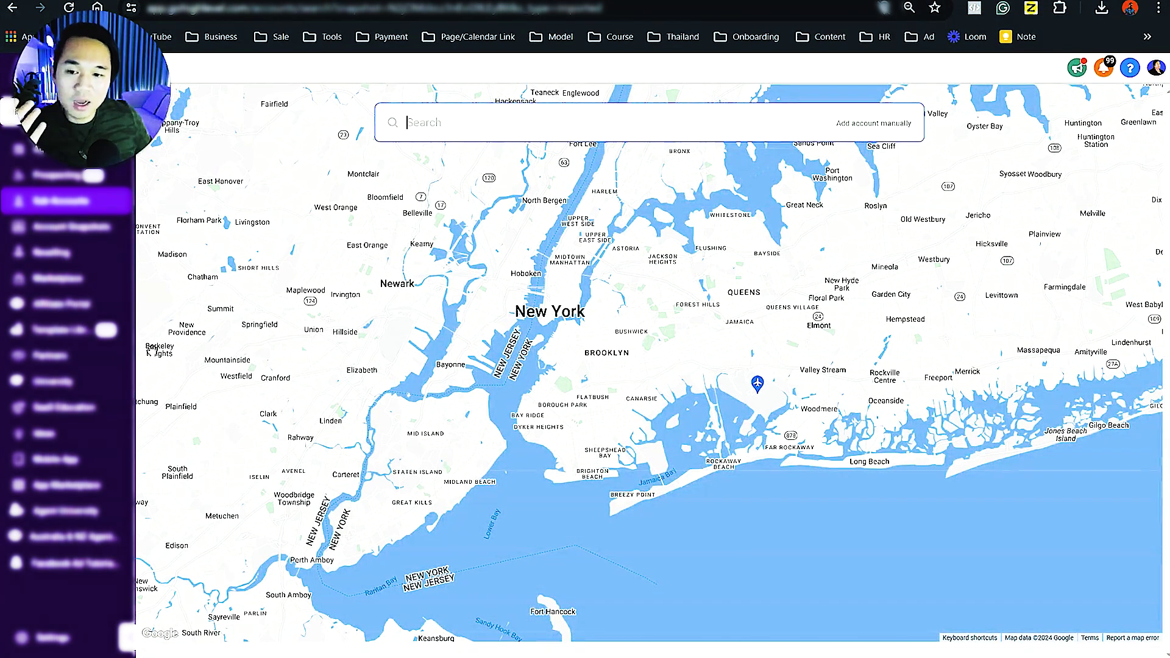
text(mac)
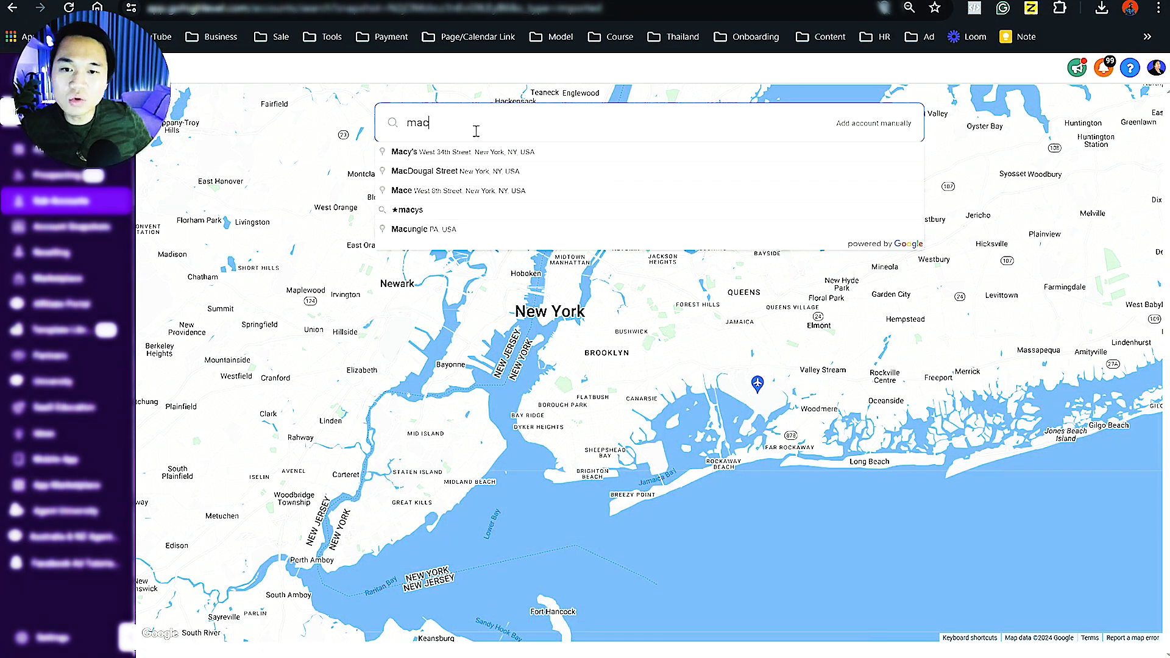
click(448, 154)
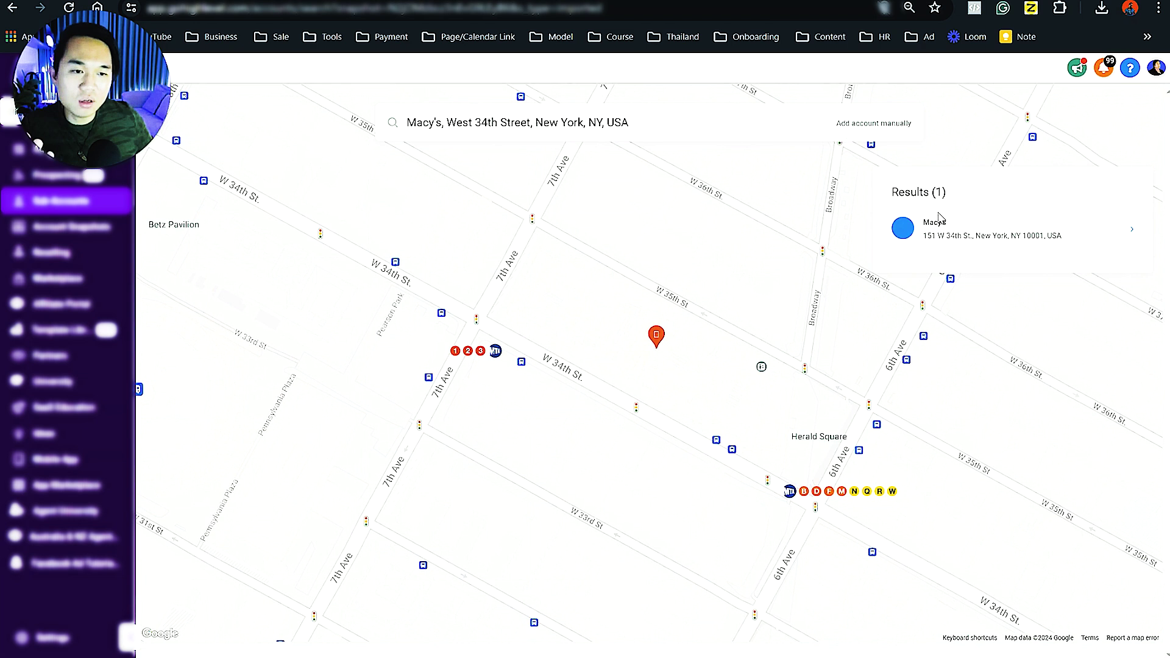
click(962, 238)
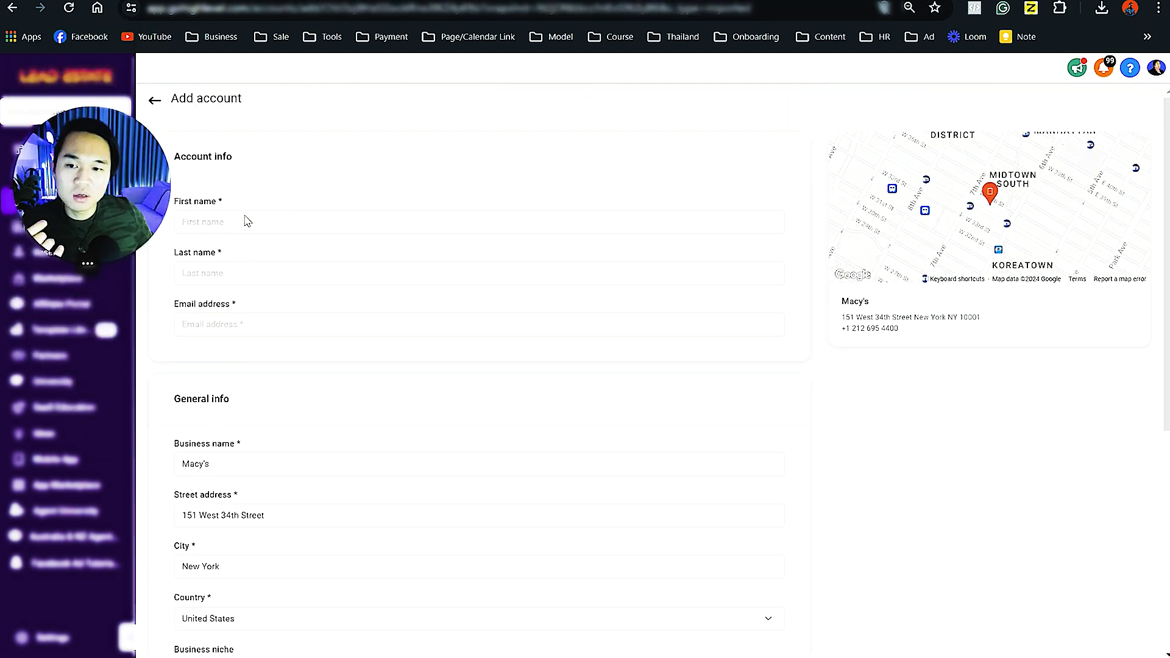
Enter the Conversation AI test name as first name, last name and business name
click(248, 215)
text(est)
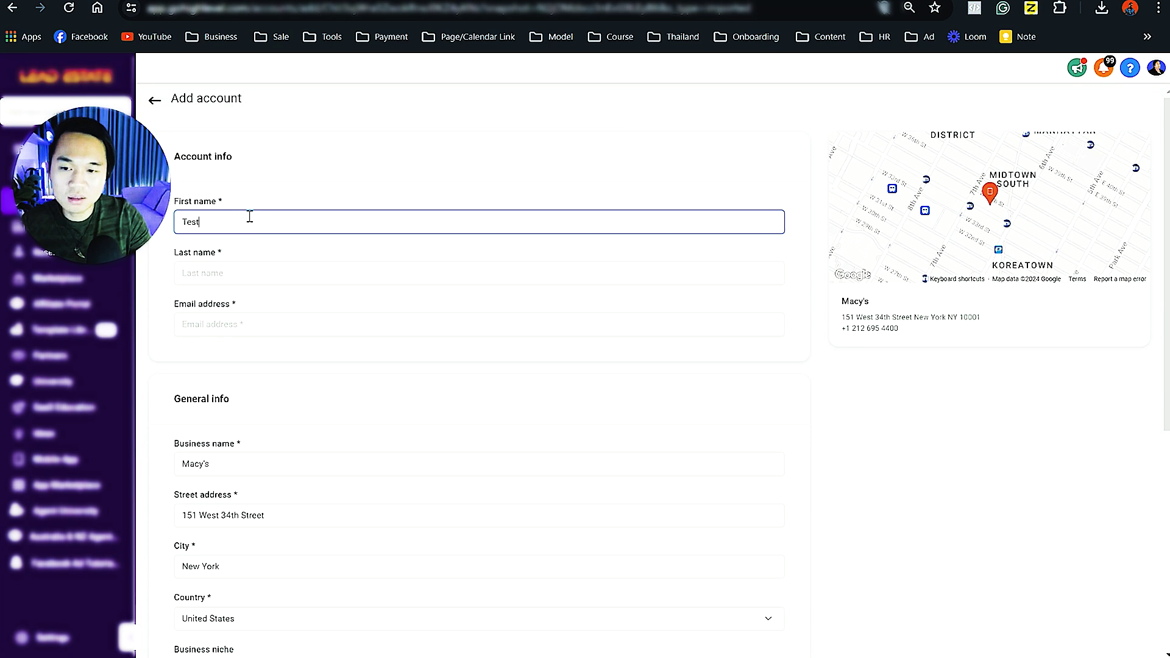
text( - Conv)
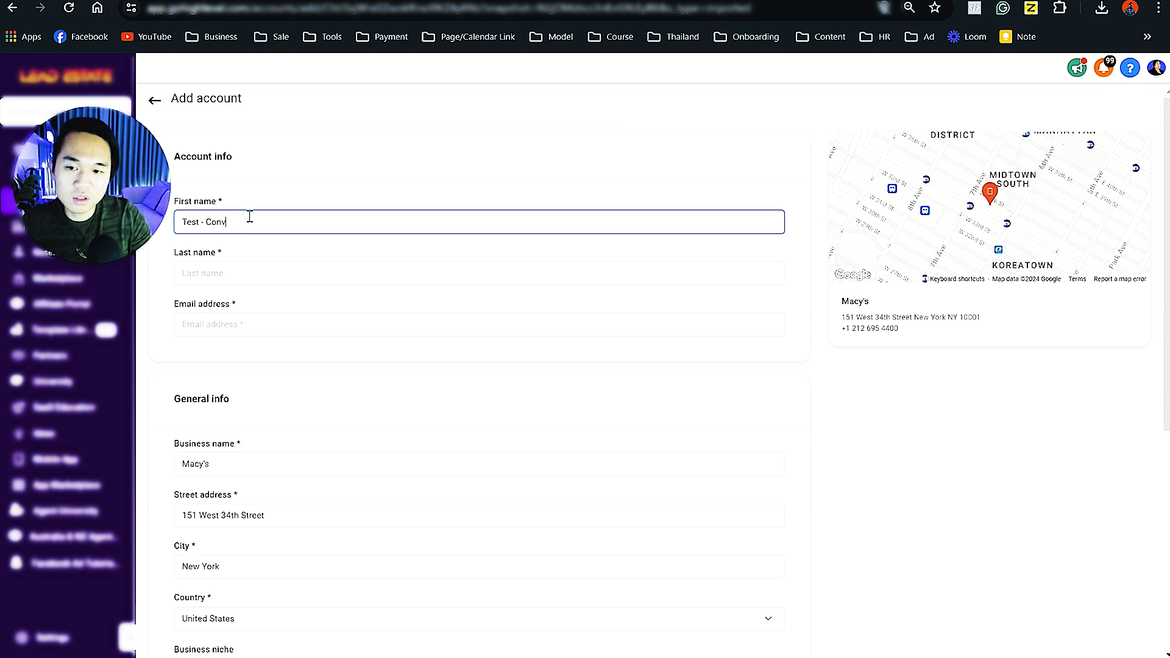
text(ersation AI Import sn AI Import sn)
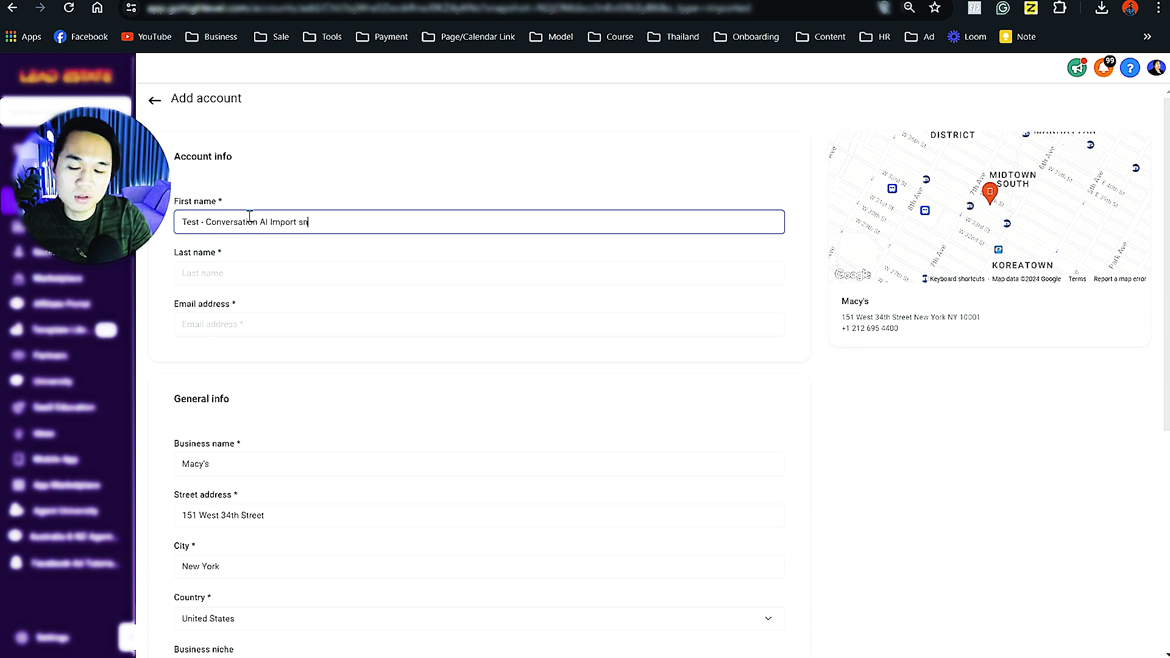
text(ot)
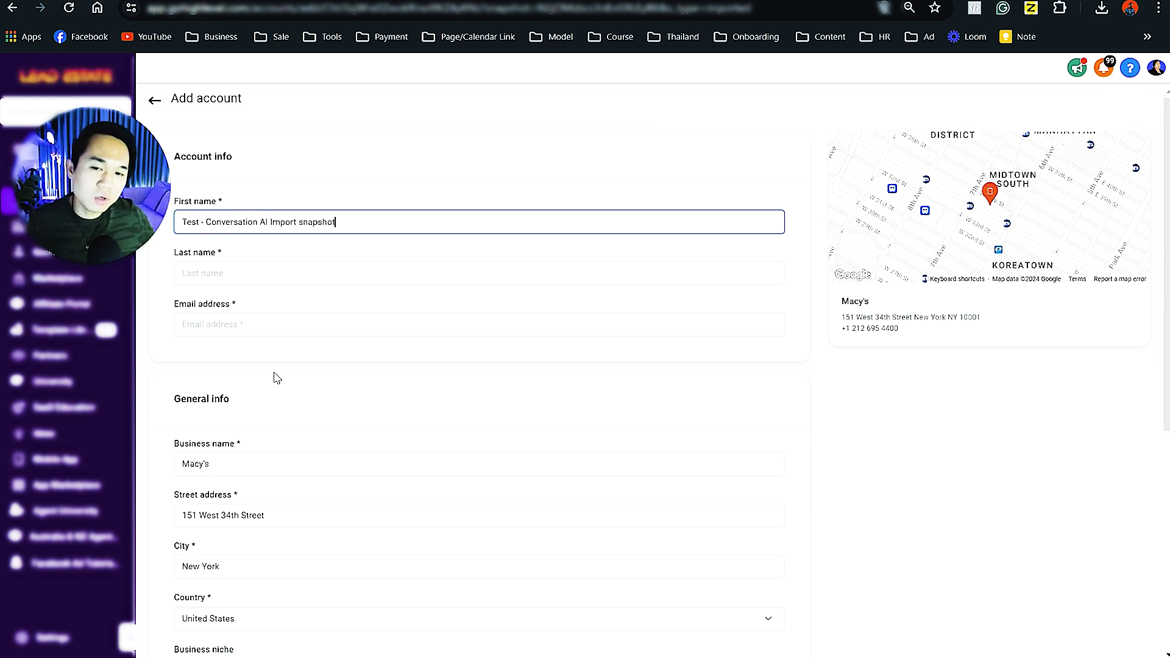
click(279, 275)
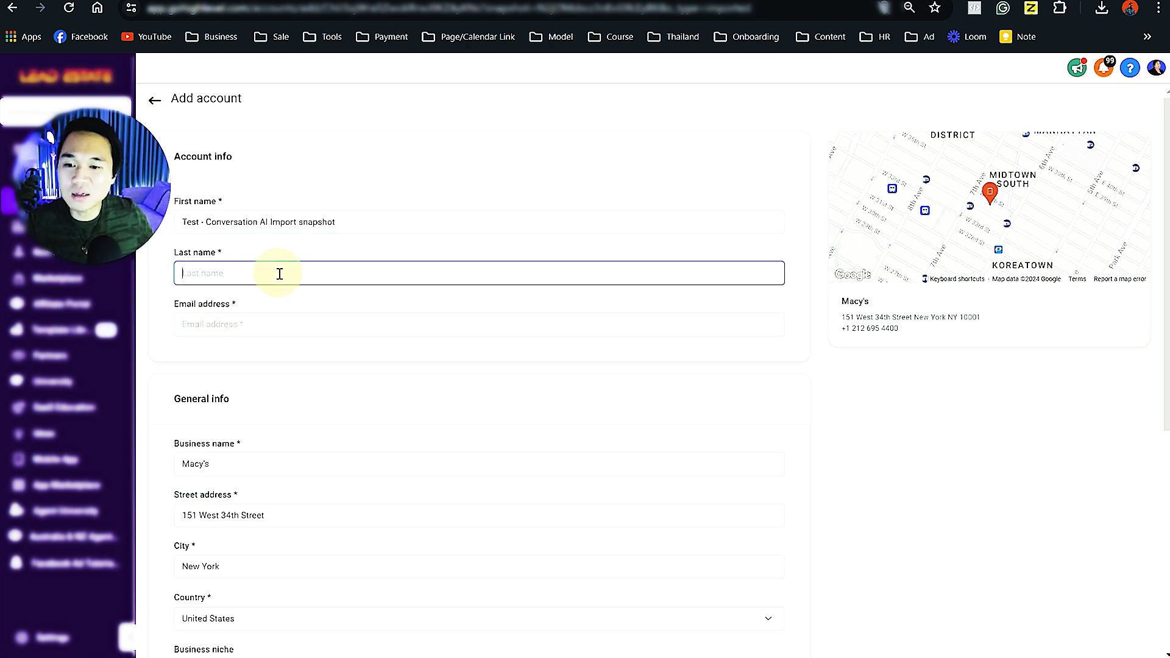
triple_click(282, 223)
key(ctrl+c)
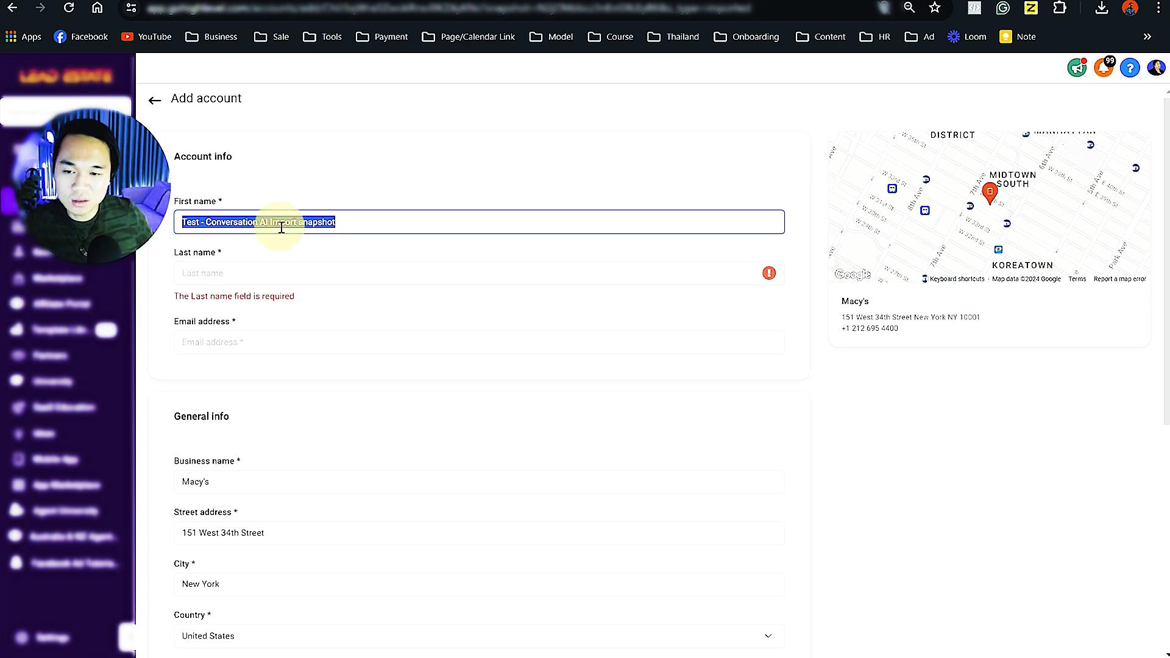
click(279, 271)
key(ctrl+v)
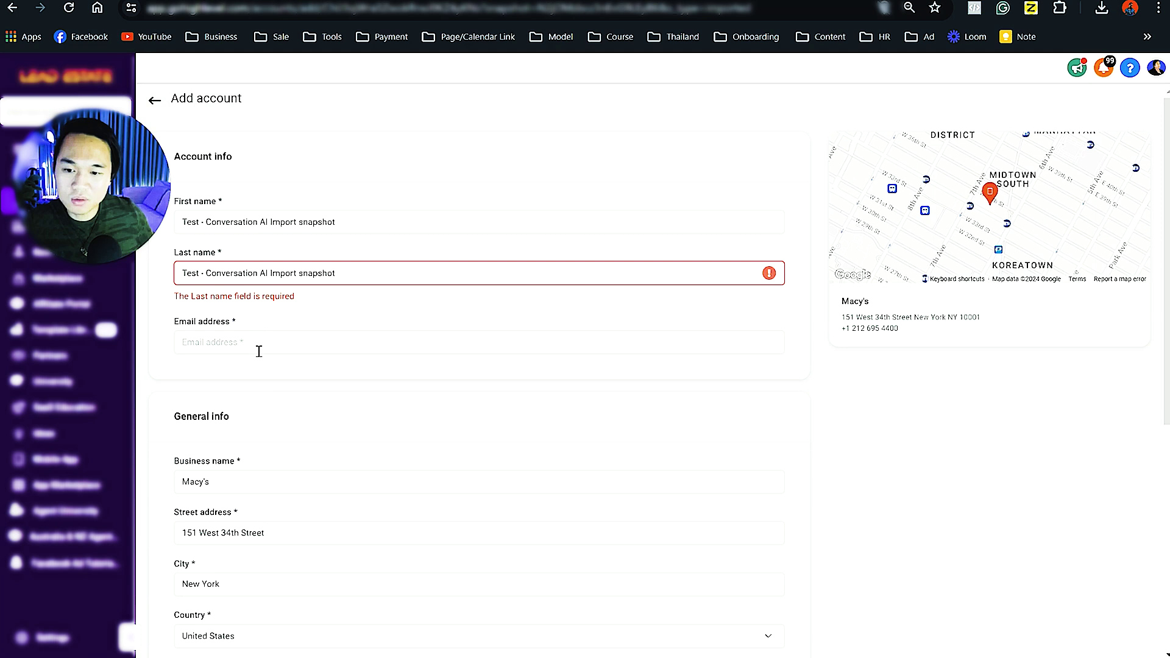
click(248, 483)
triple_click(246, 472)
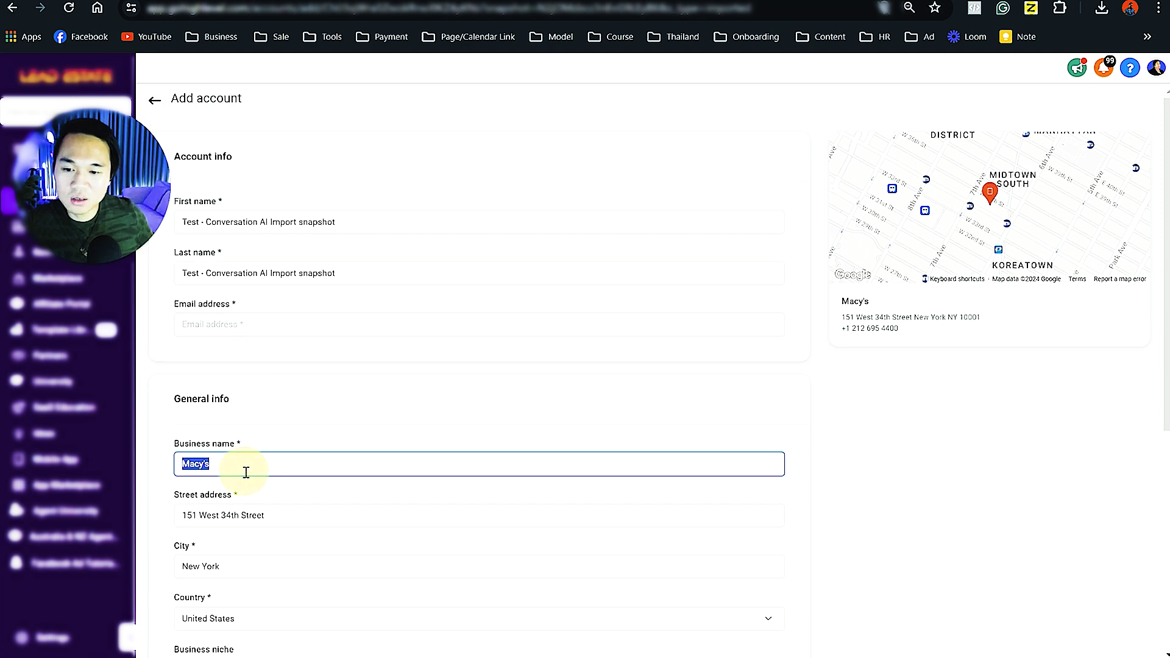
key(ctrl+v)
Add the test email, choose GMT-10:00 Pacific/Honolulu time zone and save the account
click(224, 330)
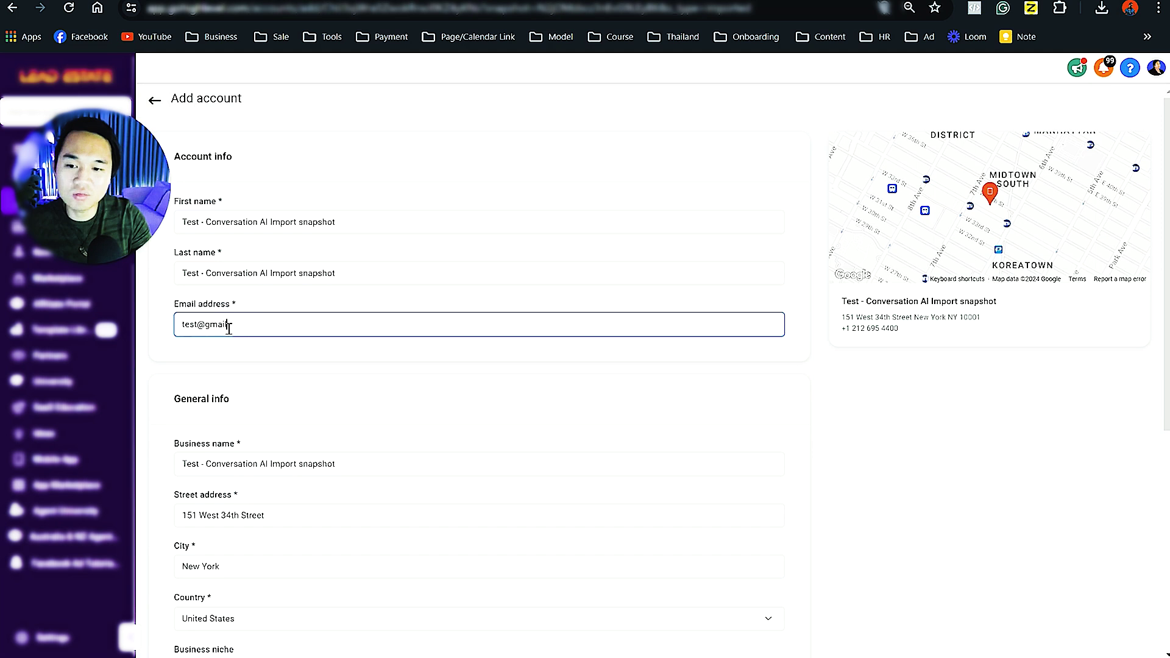
scroll(224, 475, down, 5)
click(232, 557)
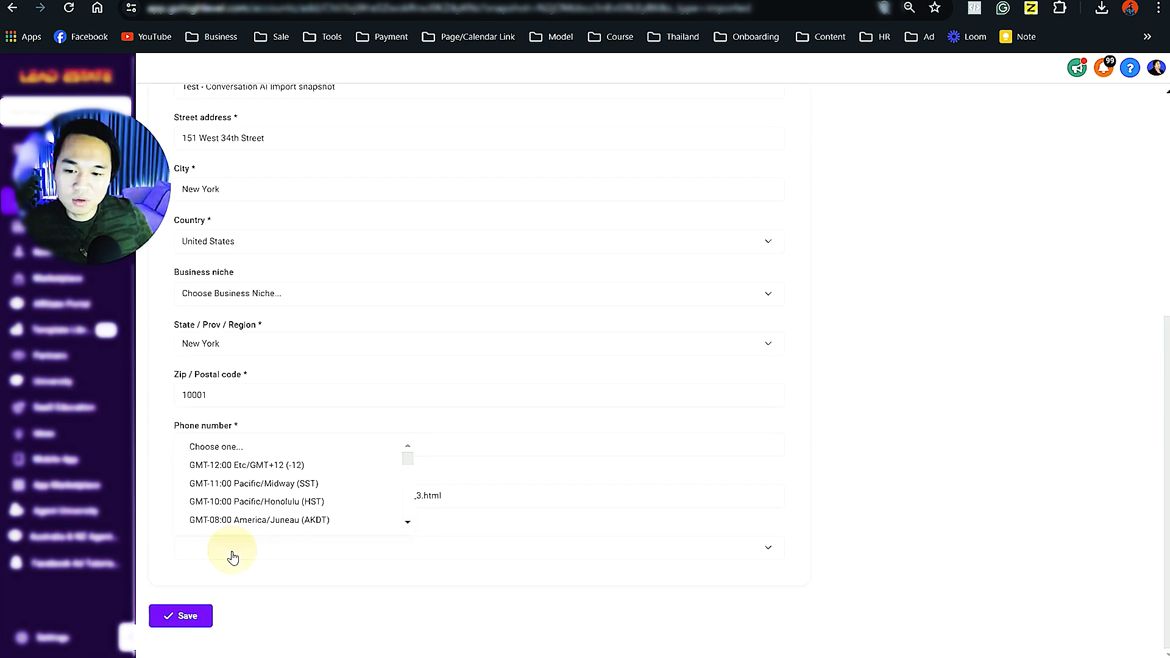
click(232, 511)
click(194, 617)
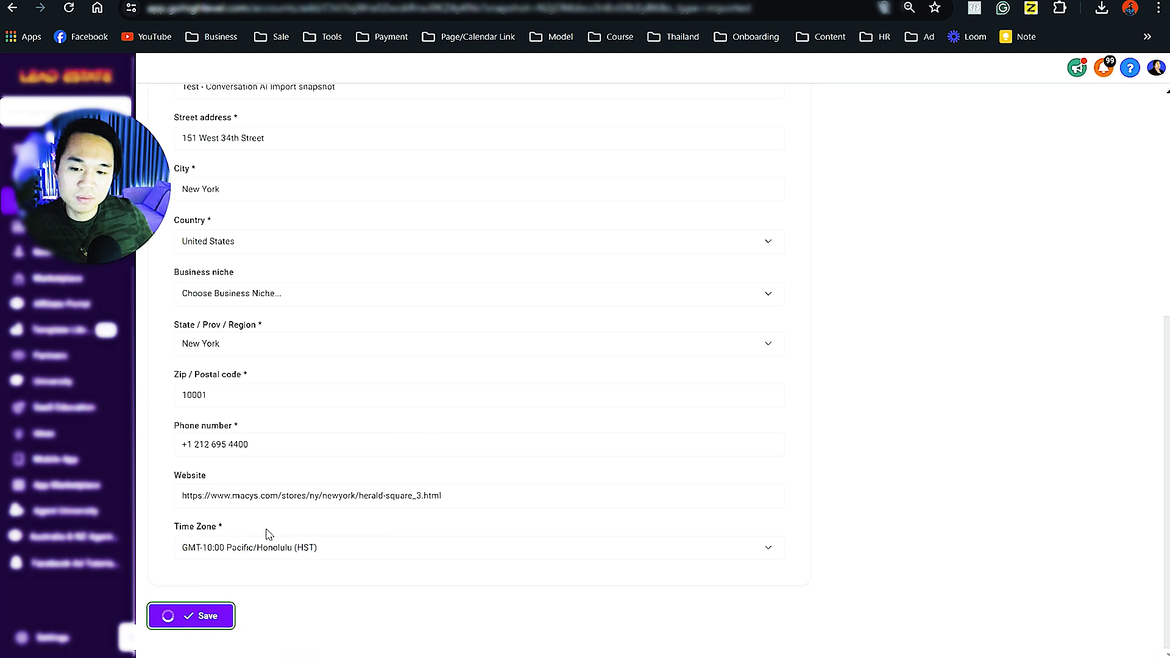
scroll(270, 517, up, 5)
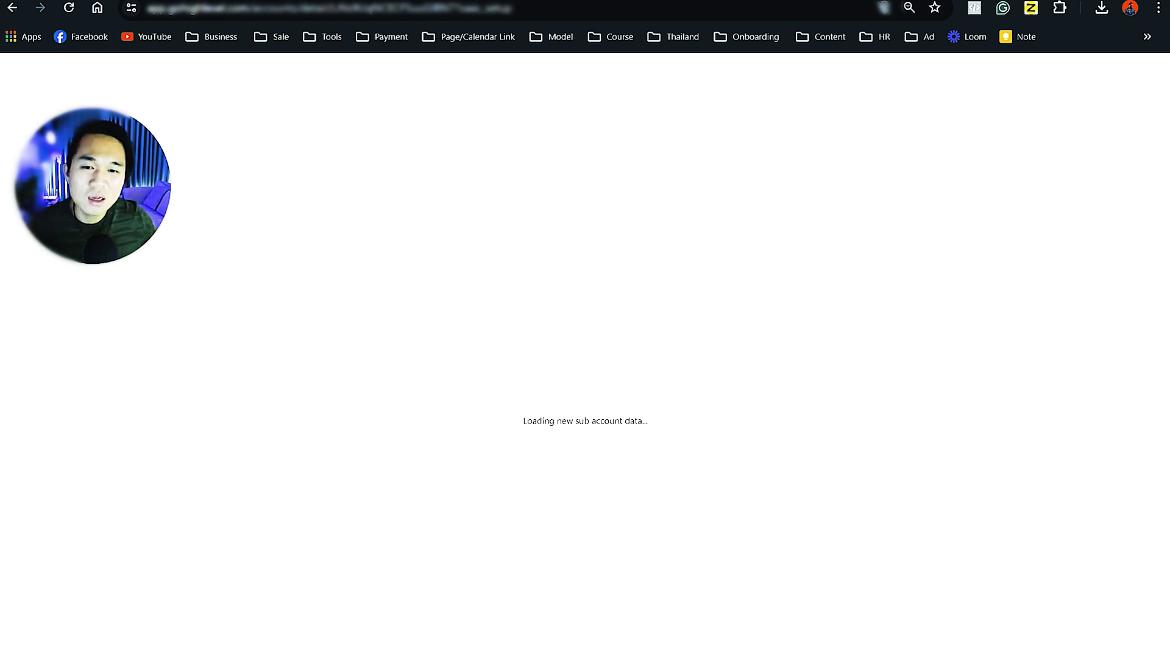
Wait for the Test - Conversation AI Import snapshot sub-account to finish loading
drag(68, 239, 111, 183)
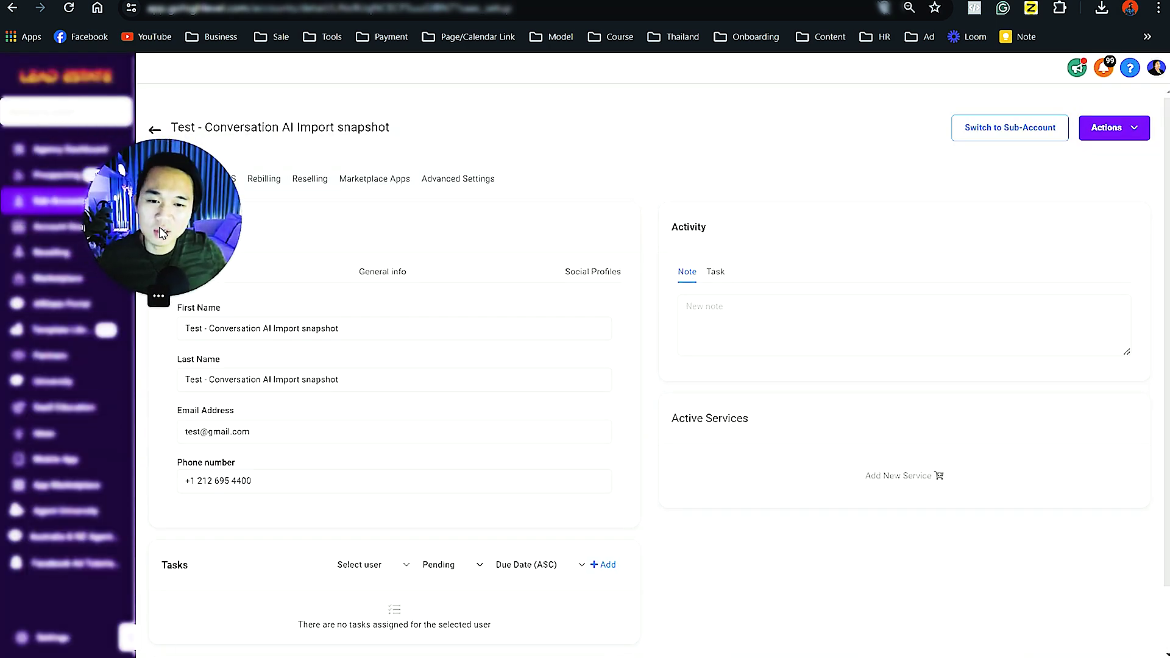
Enter the new test sub-account and go to its Automation Workflows list
click(1023, 137)
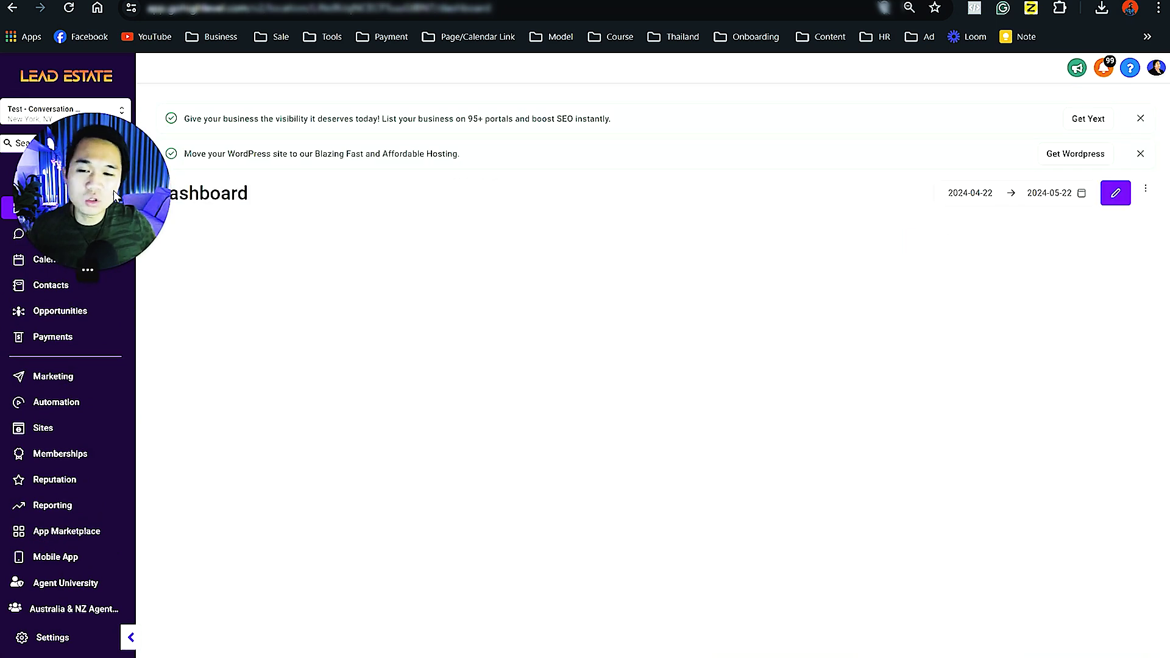
drag(137, 220, 650, 376)
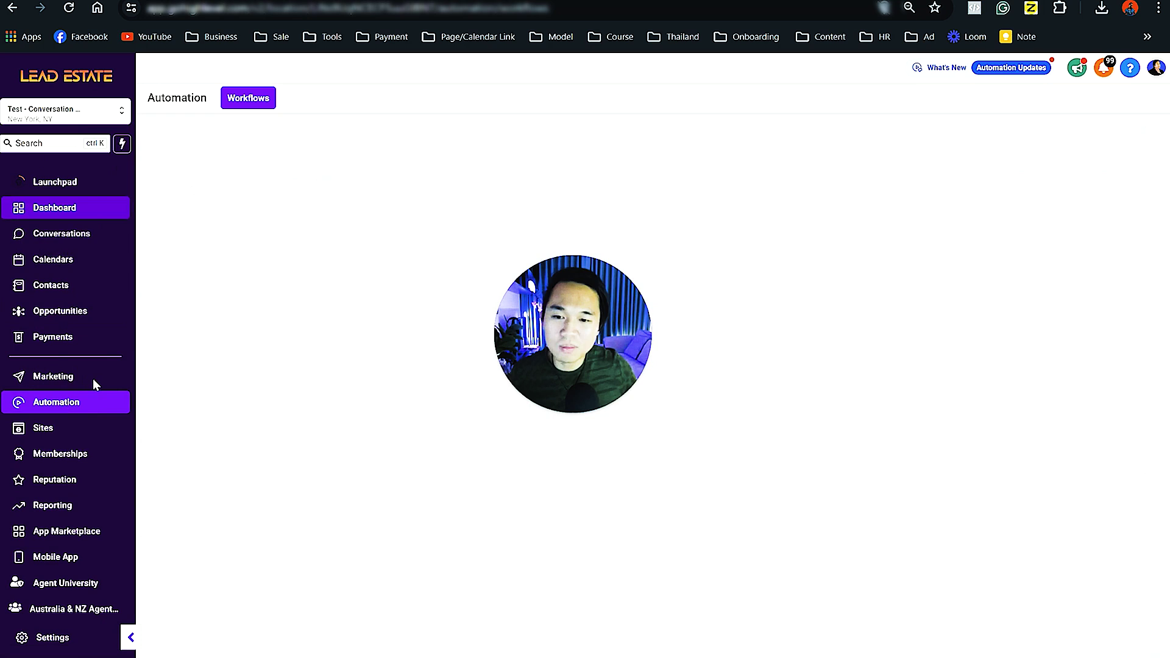
drag(572, 334, 1017, 526)
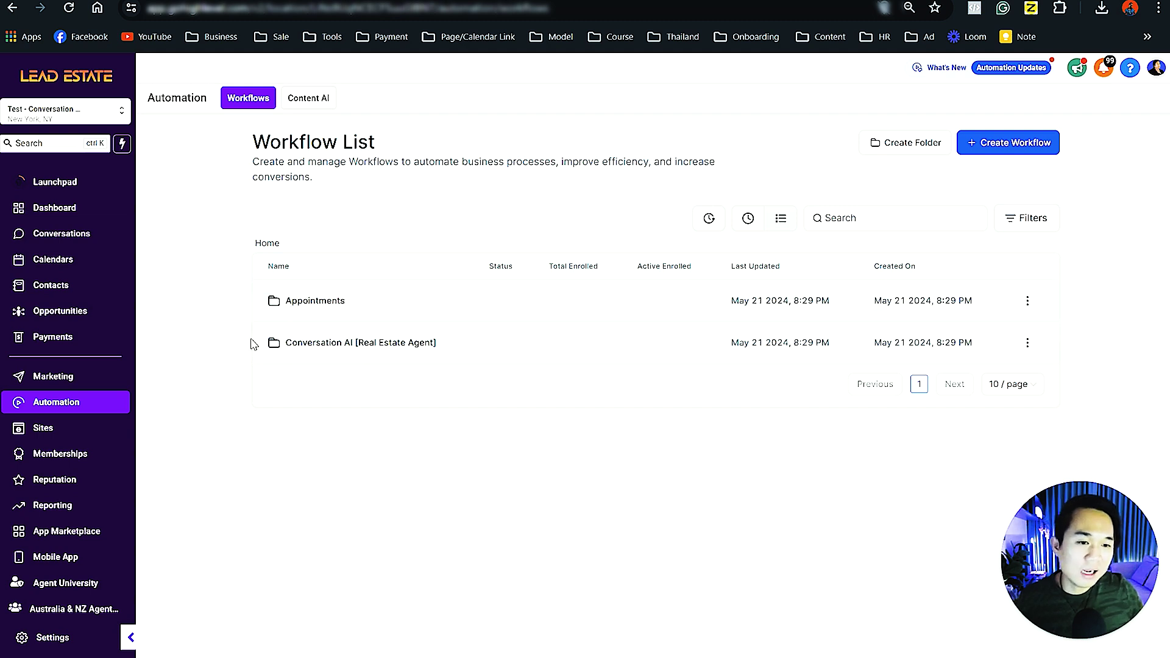
Check the Appointments and Conversation AI [Real Estate Agent] folders, then return to the agency sub-account list
click(304, 312)
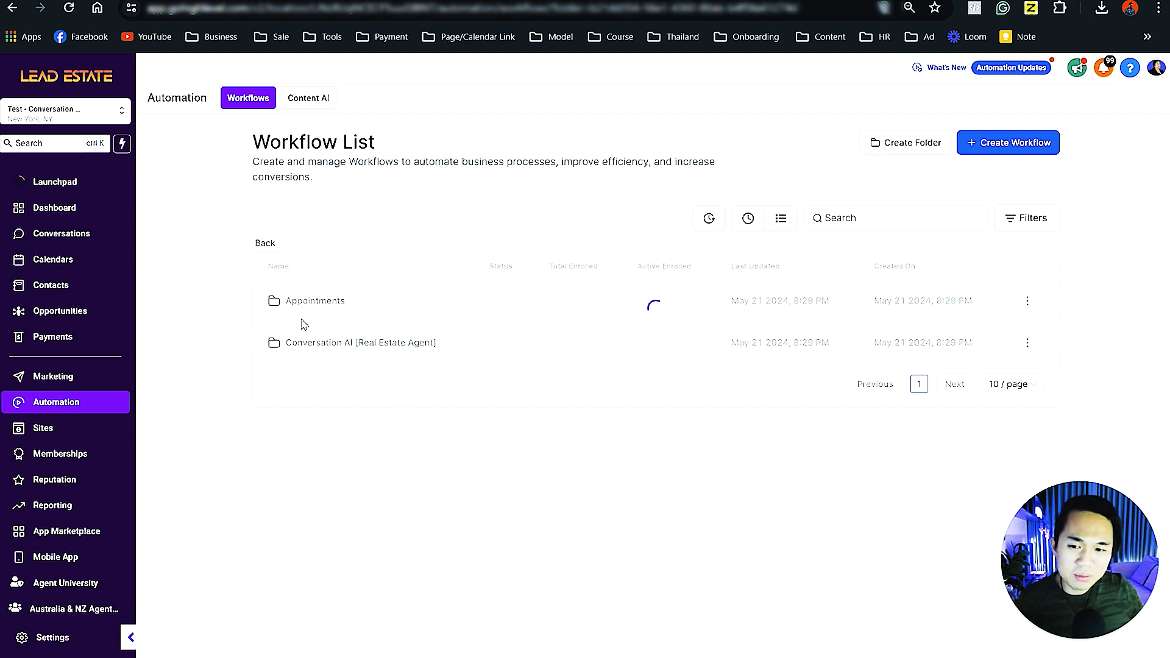
click(266, 244)
click(343, 343)
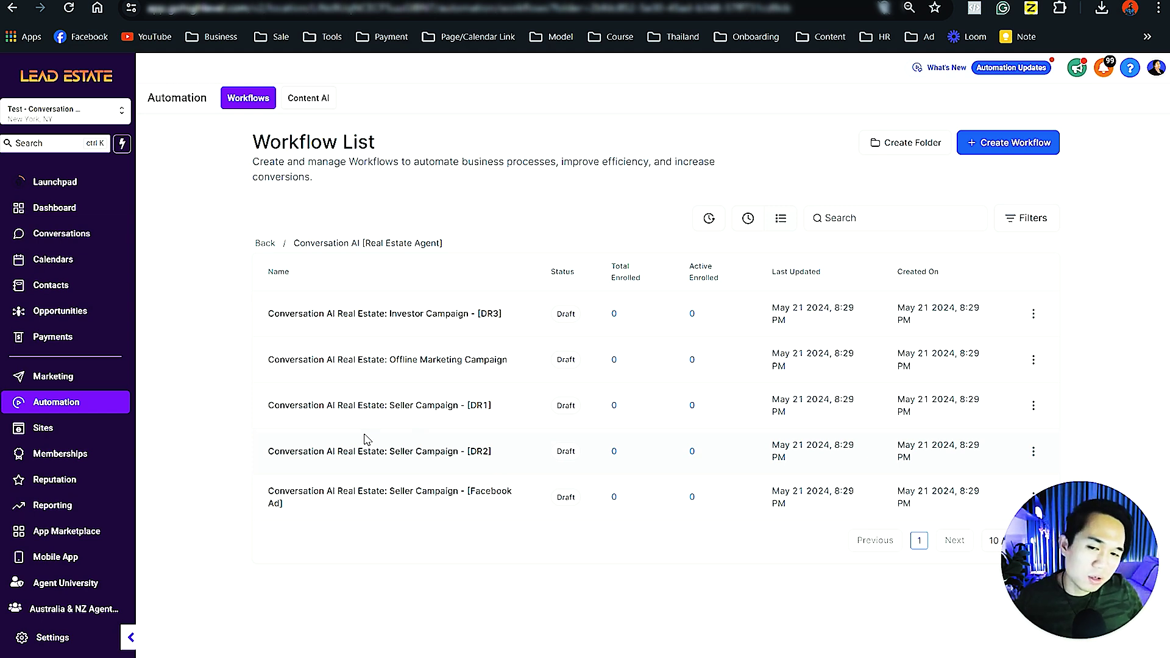
click(41, 60)
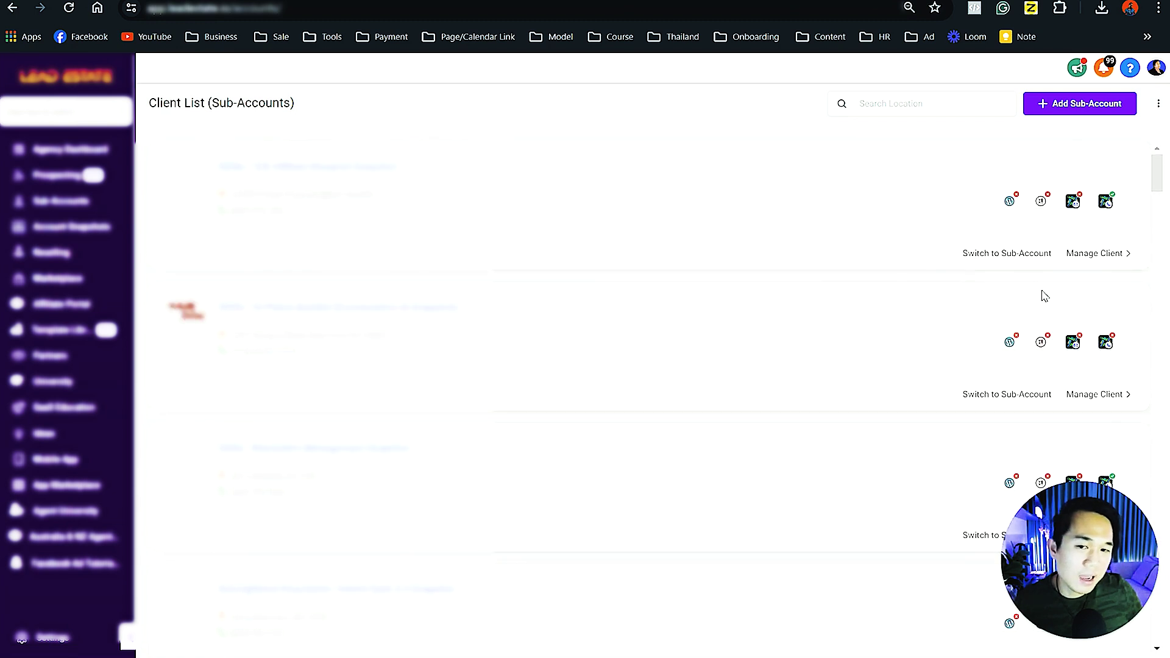
scroll(498, 327, down, 5)
scroll(507, 365, down, 5)
scroll(507, 365, down, 3)
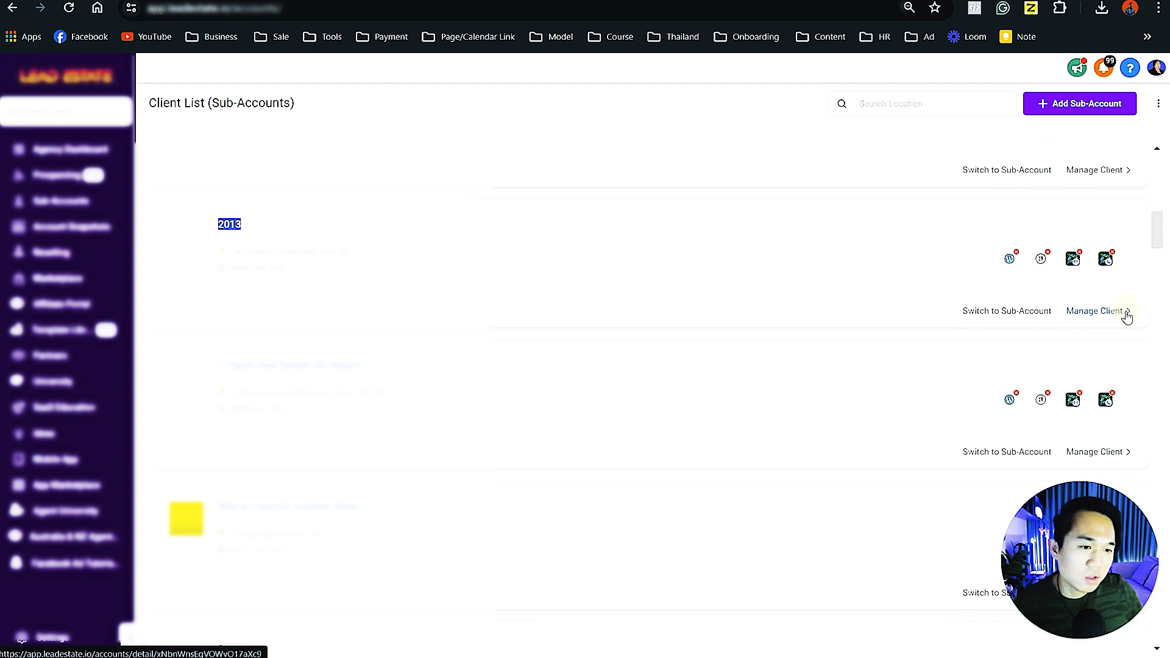
Start loading a snapshot into the 2013 sub-account from its actions
click(1101, 126)
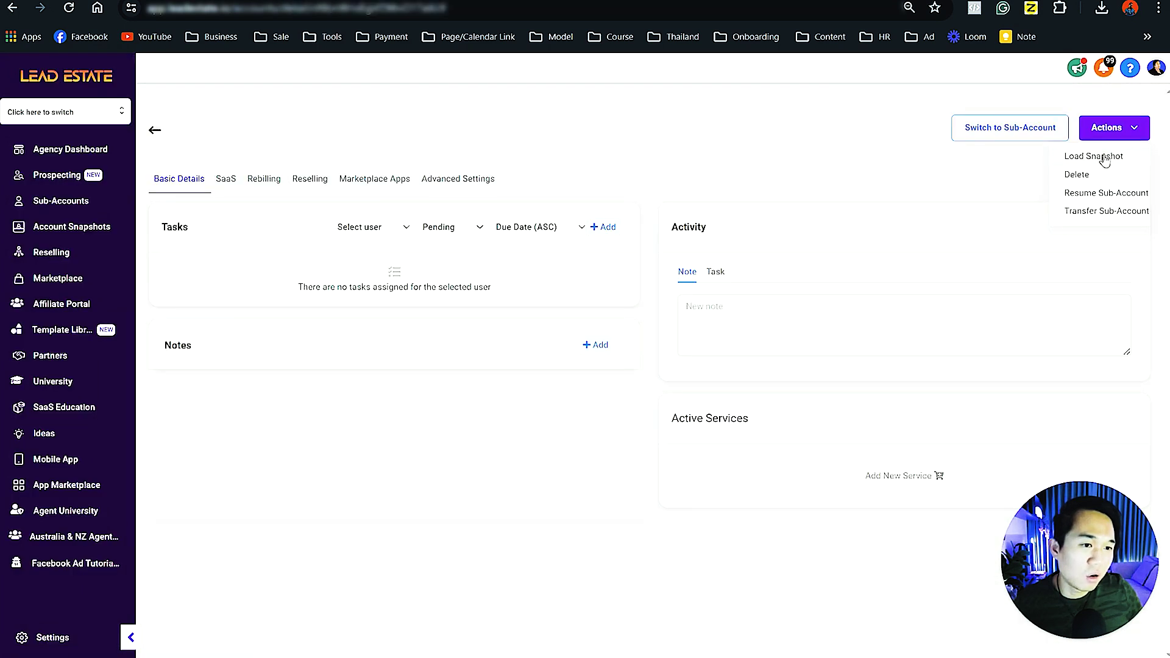
Select the Imported #Elite AI Phone Number Conversational AI snapshot for 2013 and proceed to its assets
click(1092, 156)
click(604, 247)
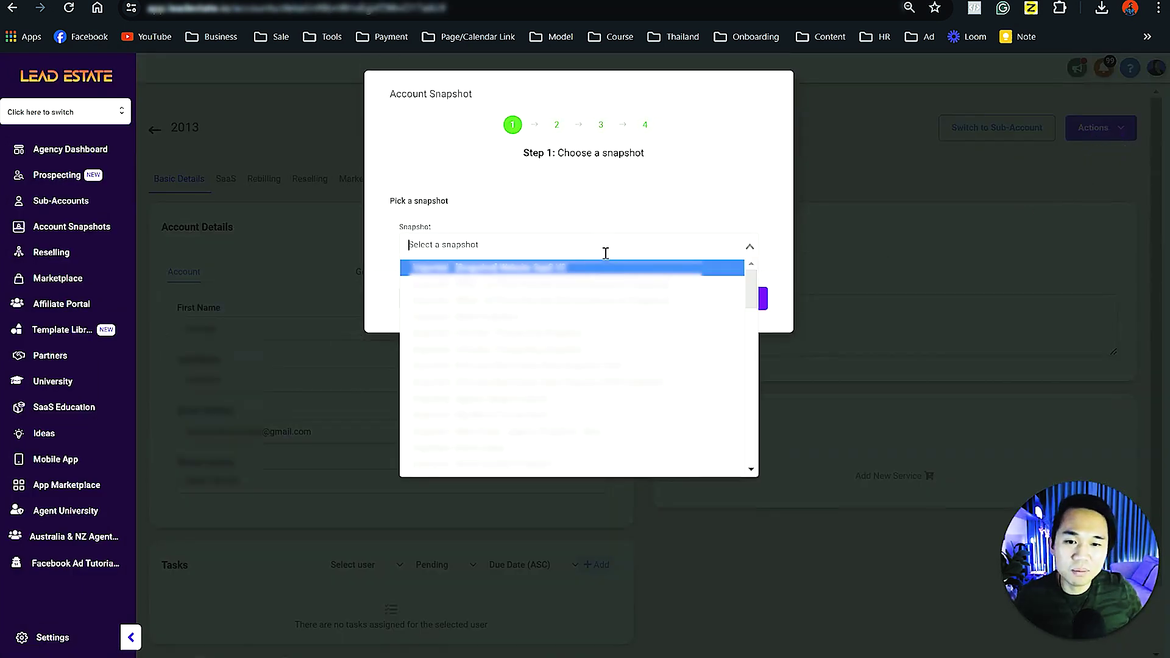
text(conv)
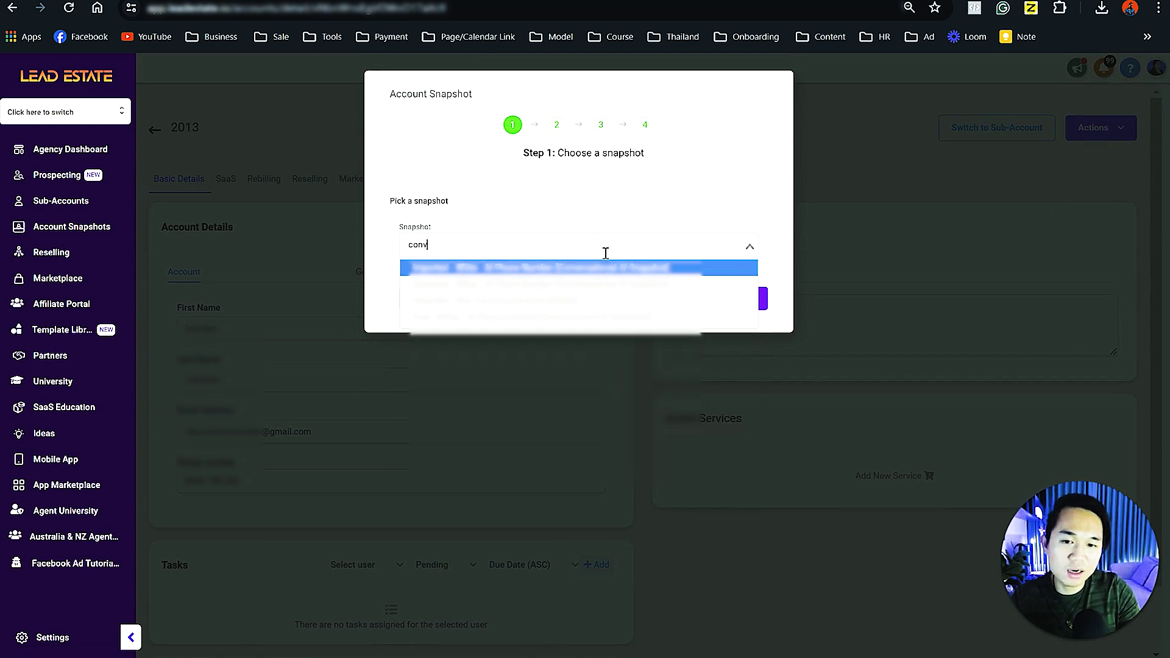
text(ersation)
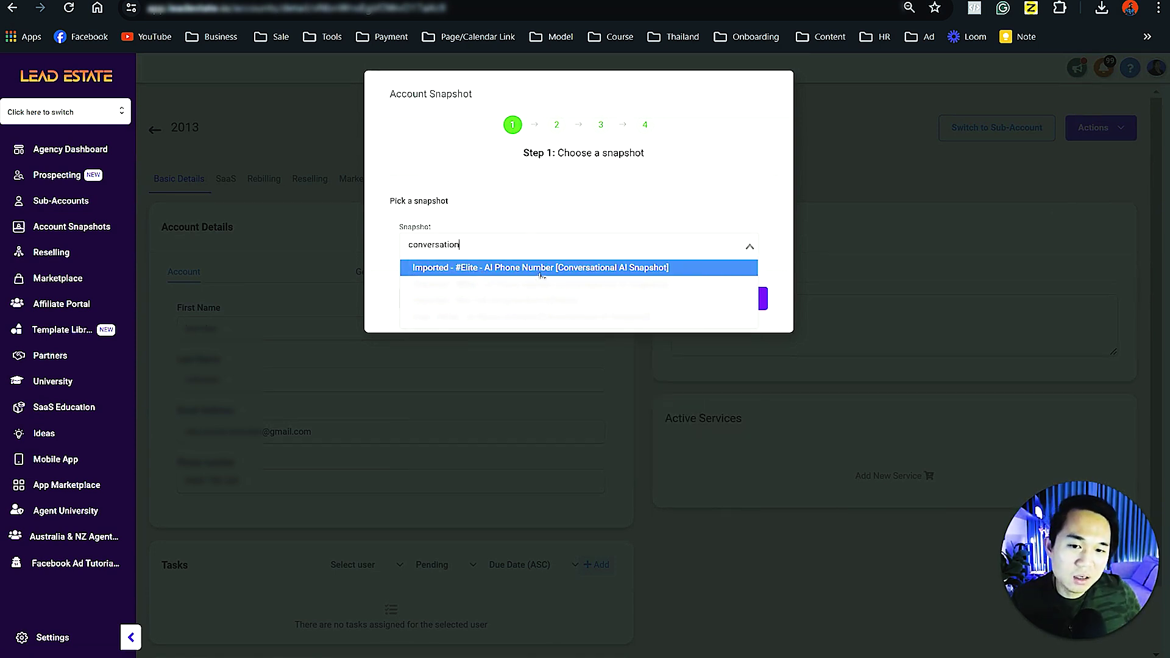
click(600, 270)
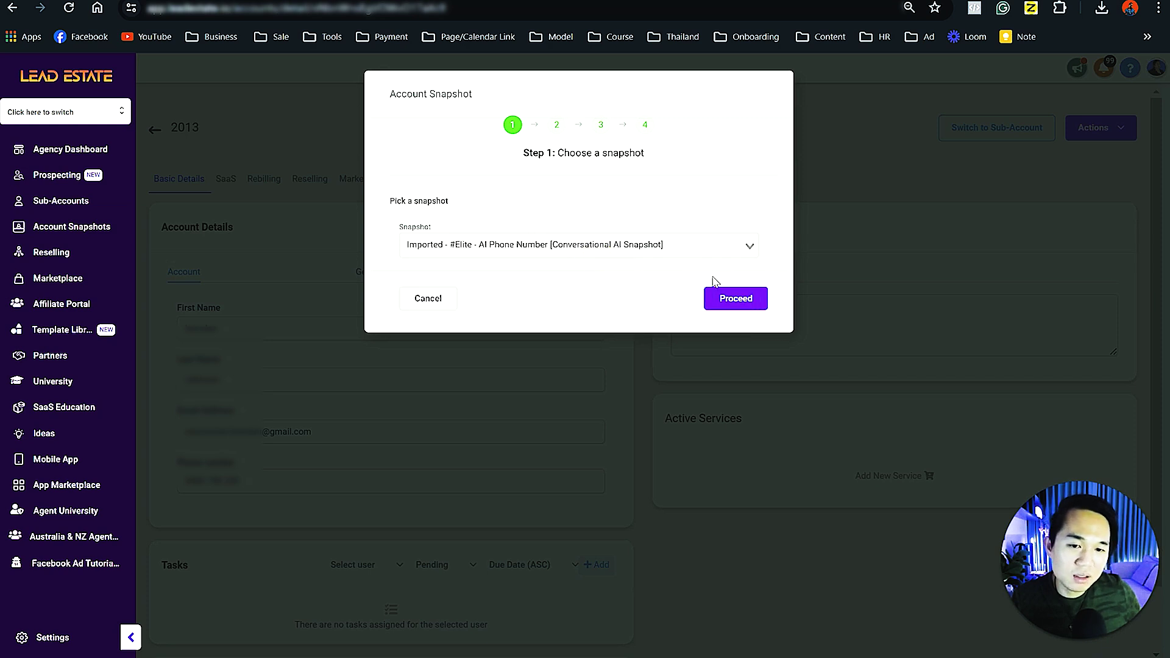
click(733, 298)
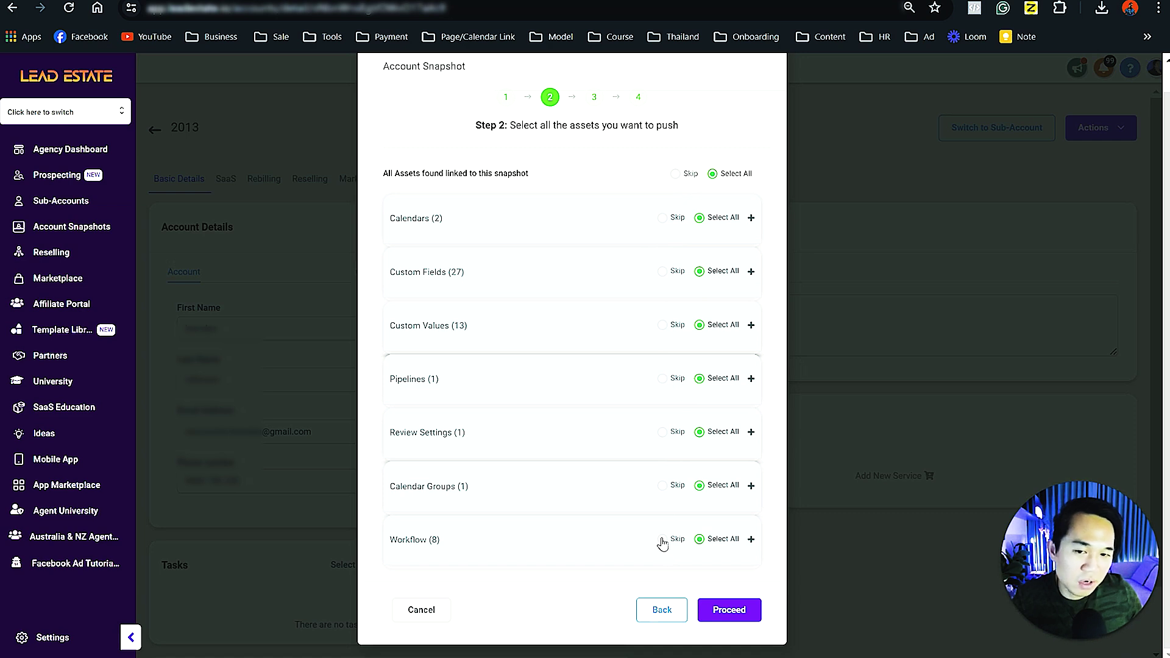
Expand the Workflow (8) group to list the individual Conversation AI campaign workflows
click(438, 272)
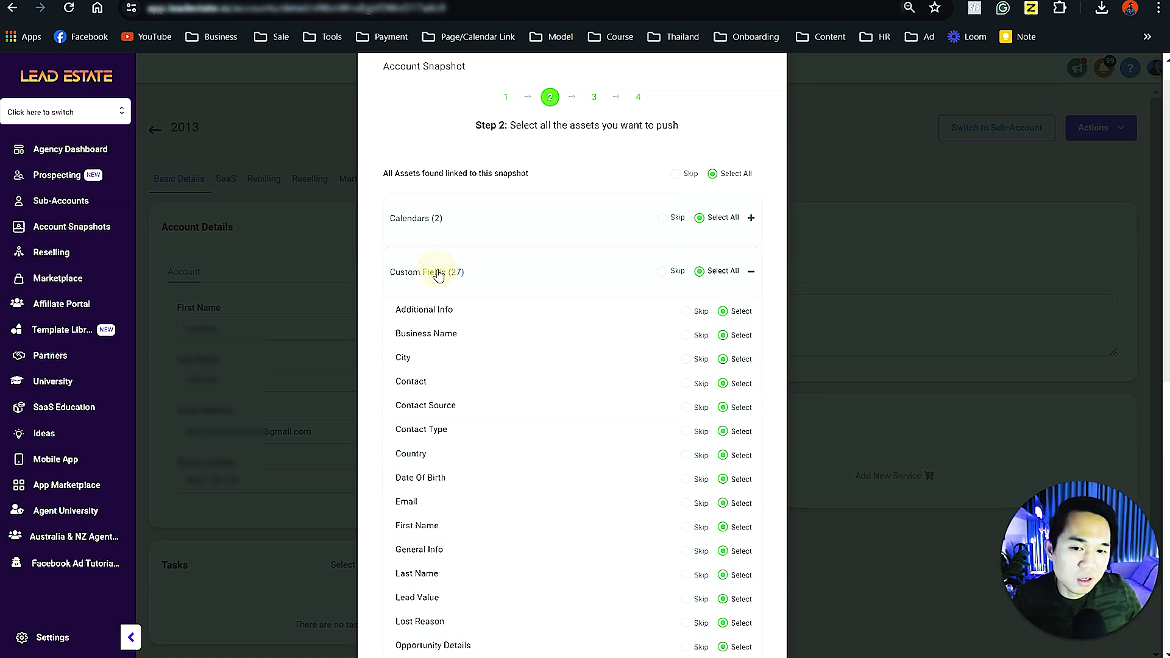
click(437, 272)
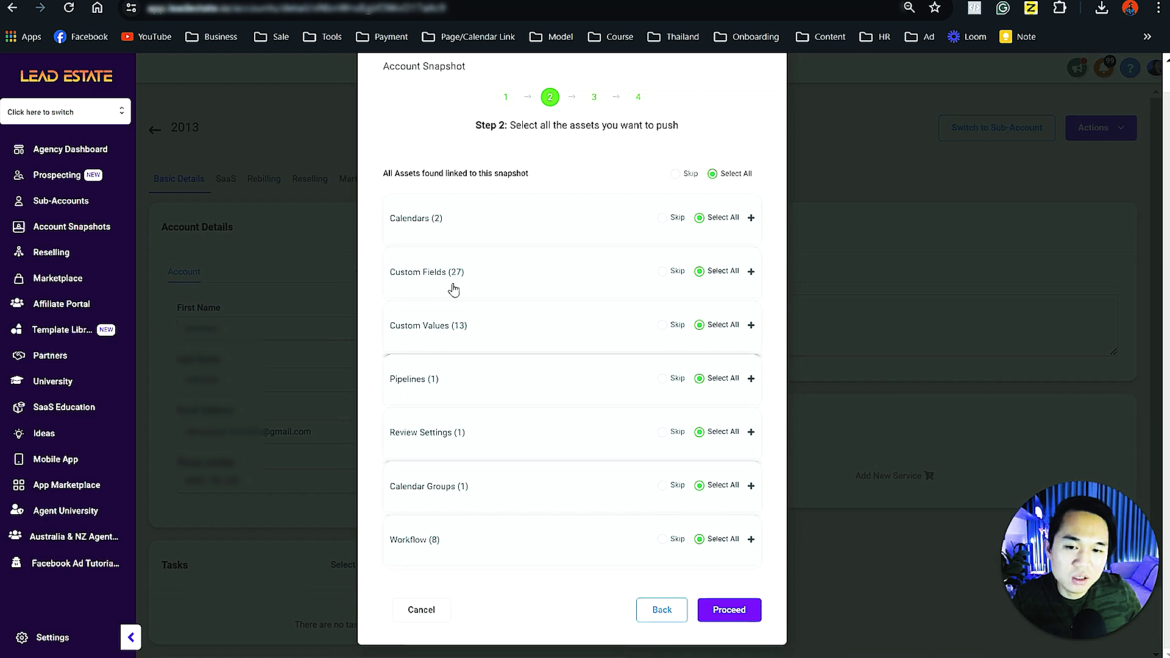
click(435, 538)
scroll(460, 405, down, 2)
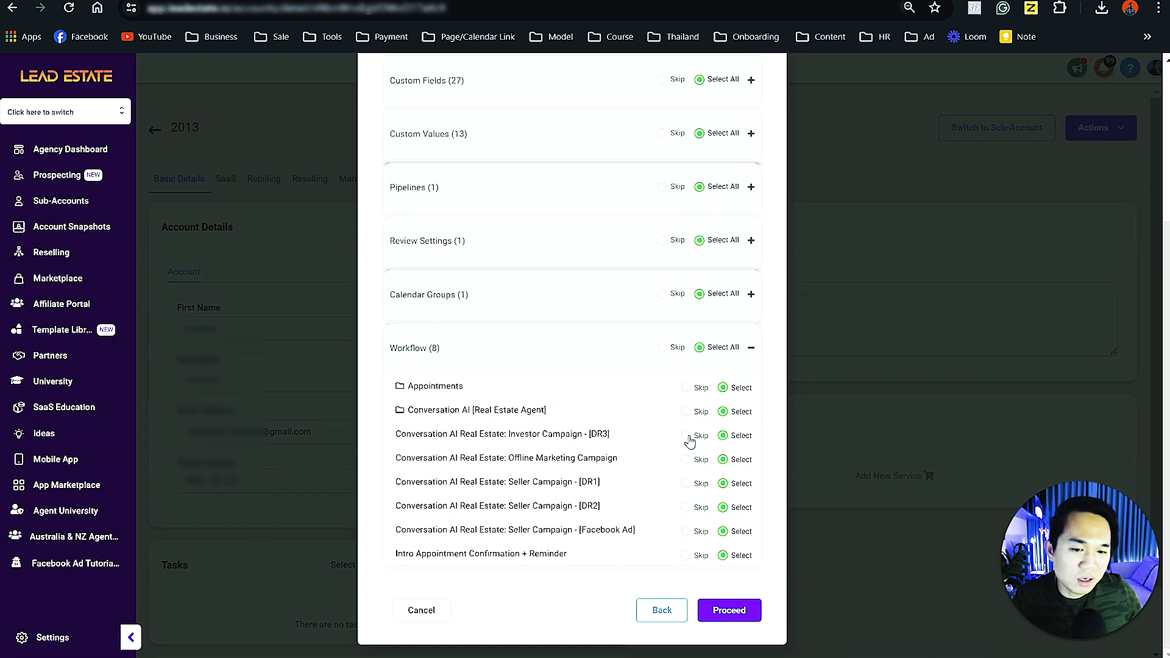
scroll(691, 441, up, 3)
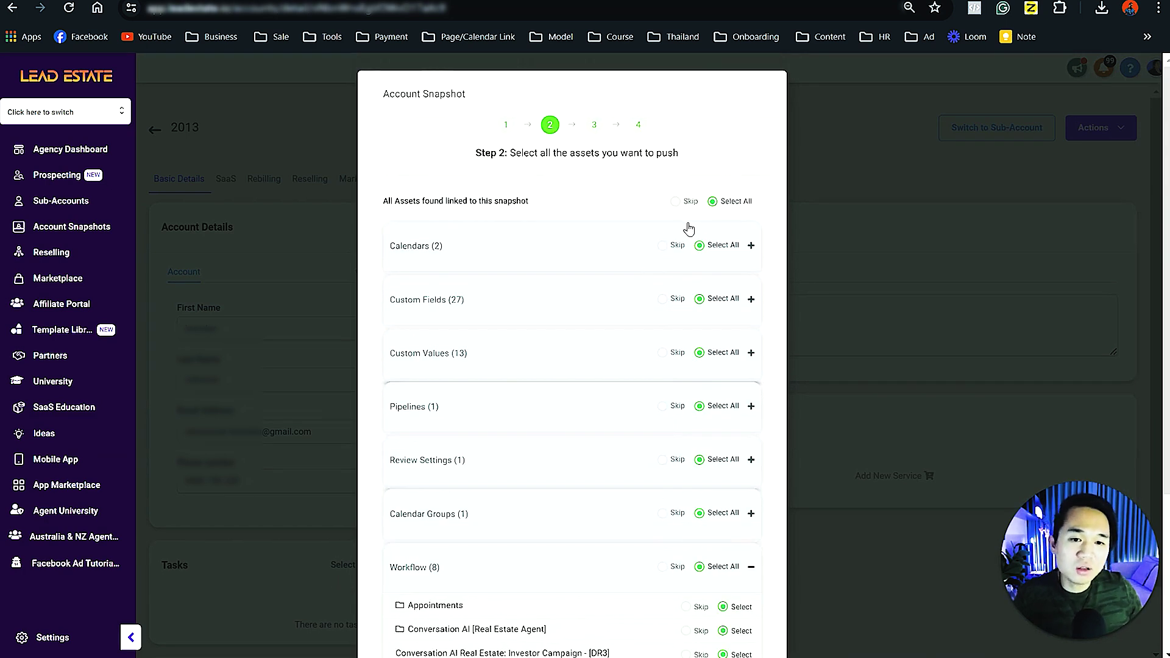
scroll(722, 302, down, 3)
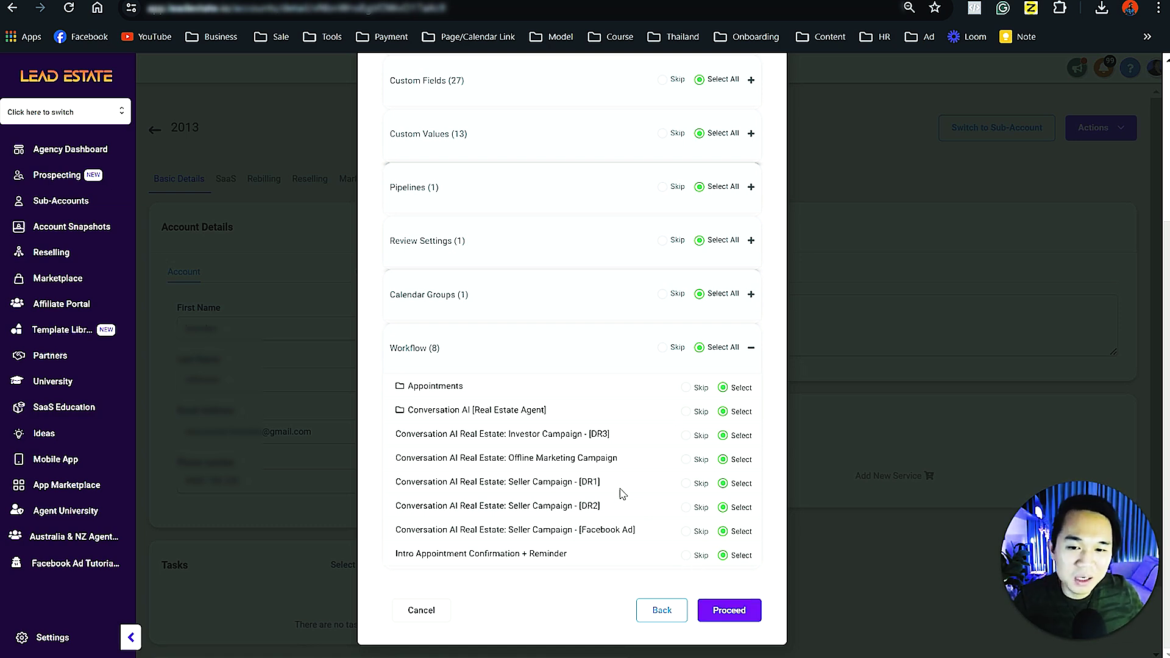
Skip Investor DR3, Offline Marketing, Seller DR1, DR2 and Facebook Ad workflows, then proceed to the conflict check
click(688, 435)
click(688, 460)
click(687, 483)
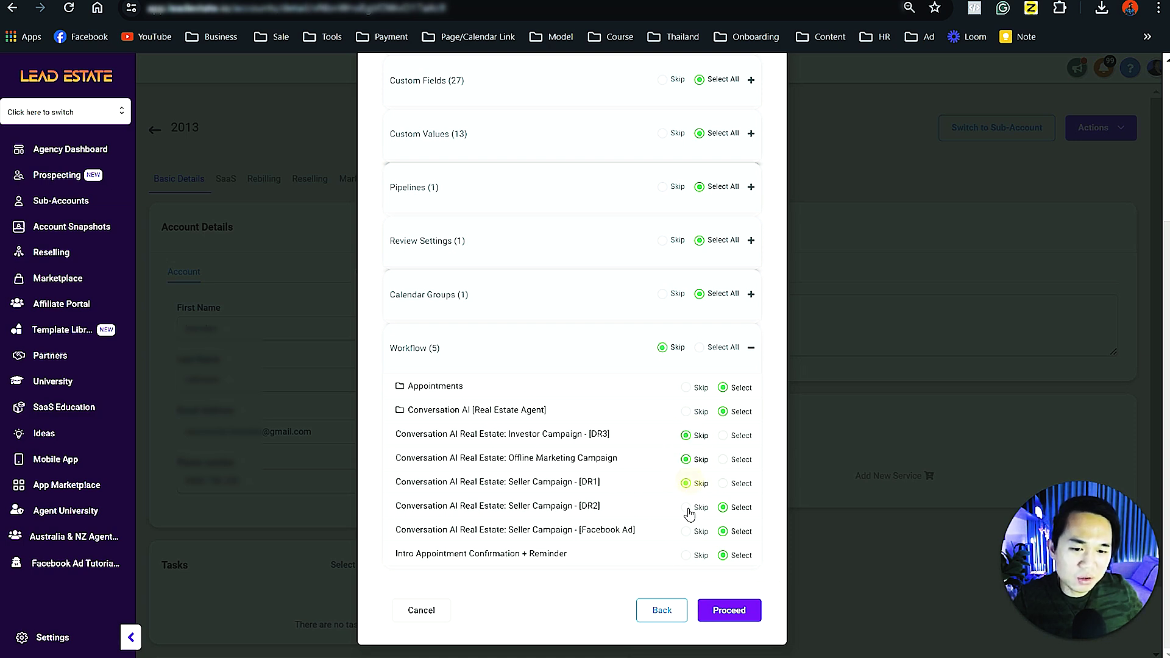
click(689, 509)
click(687, 532)
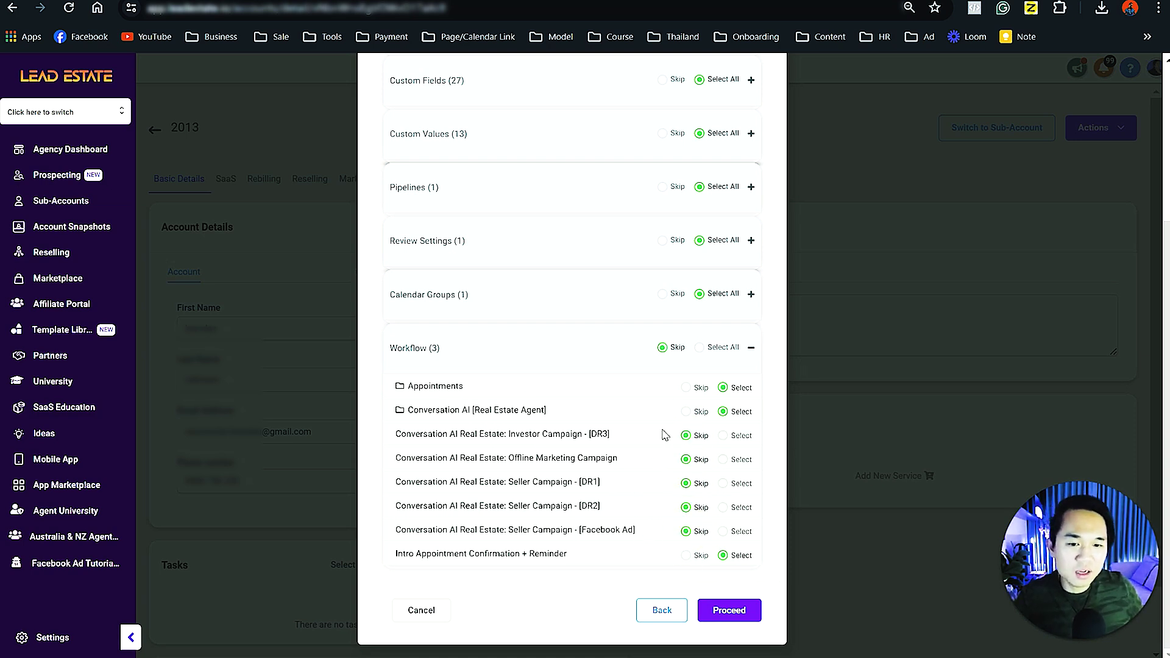
click(732, 611)
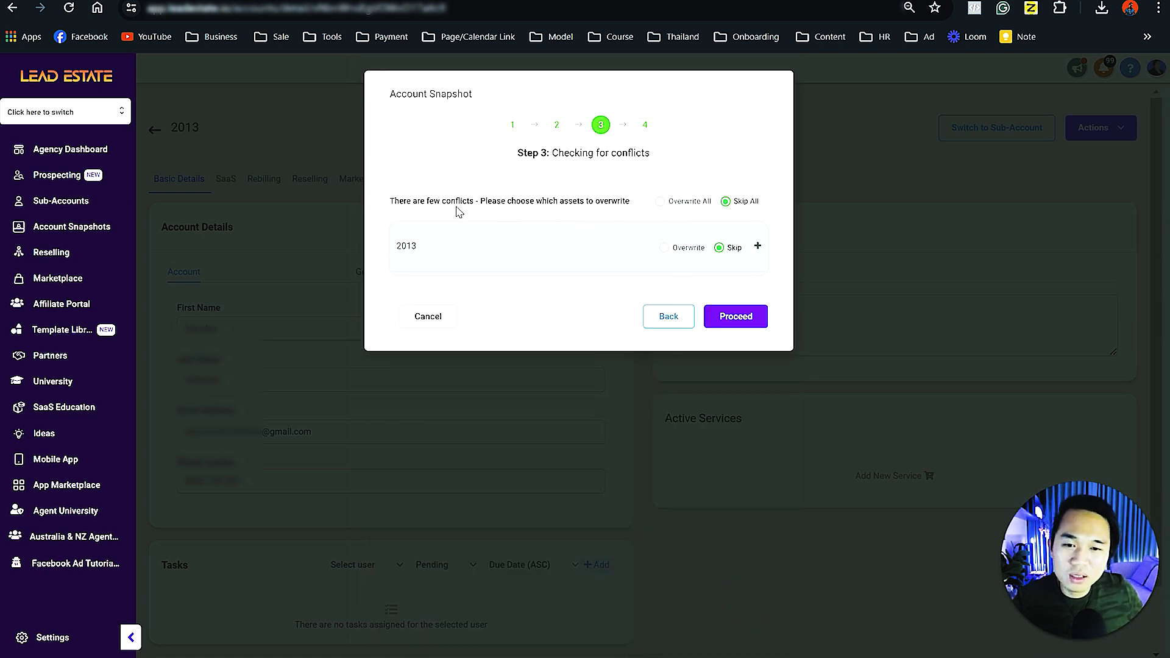
Review the 2013 conflict message, leaving it set to Skip
drag(631, 201, 428, 201)
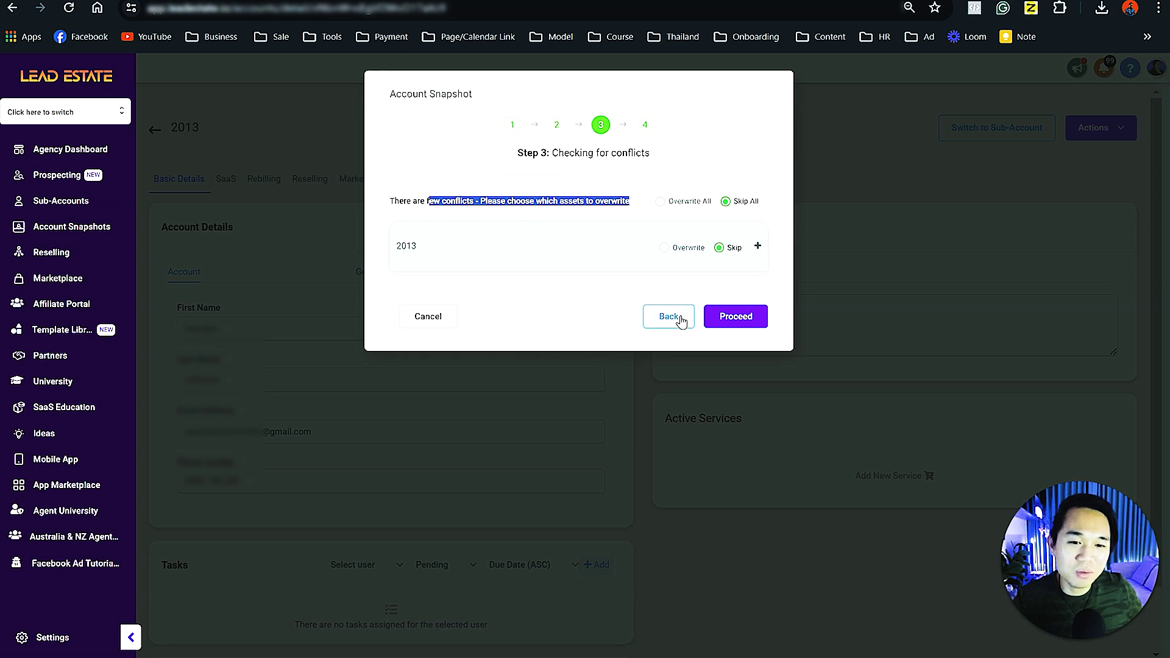
click(399, 204)
drag(413, 201, 463, 199)
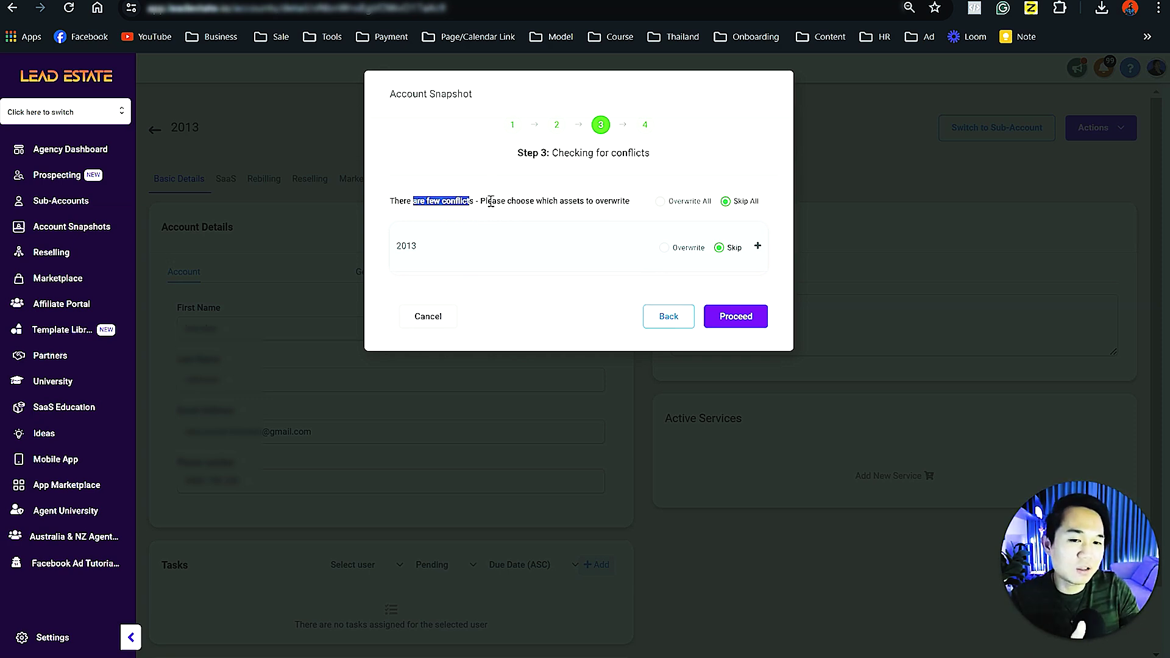
Back at asset selection, review all 27 custom fields and the Lead Gen pipeline, leaving every item selected
click(671, 321)
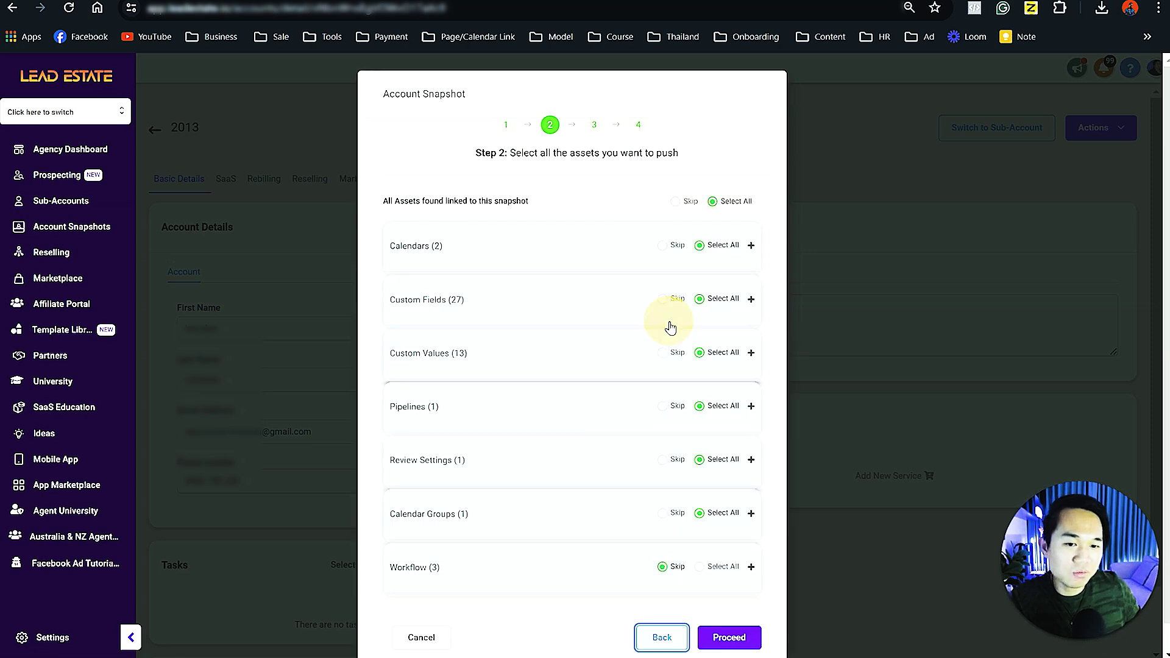
click(439, 307)
scroll(430, 301, down, 2)
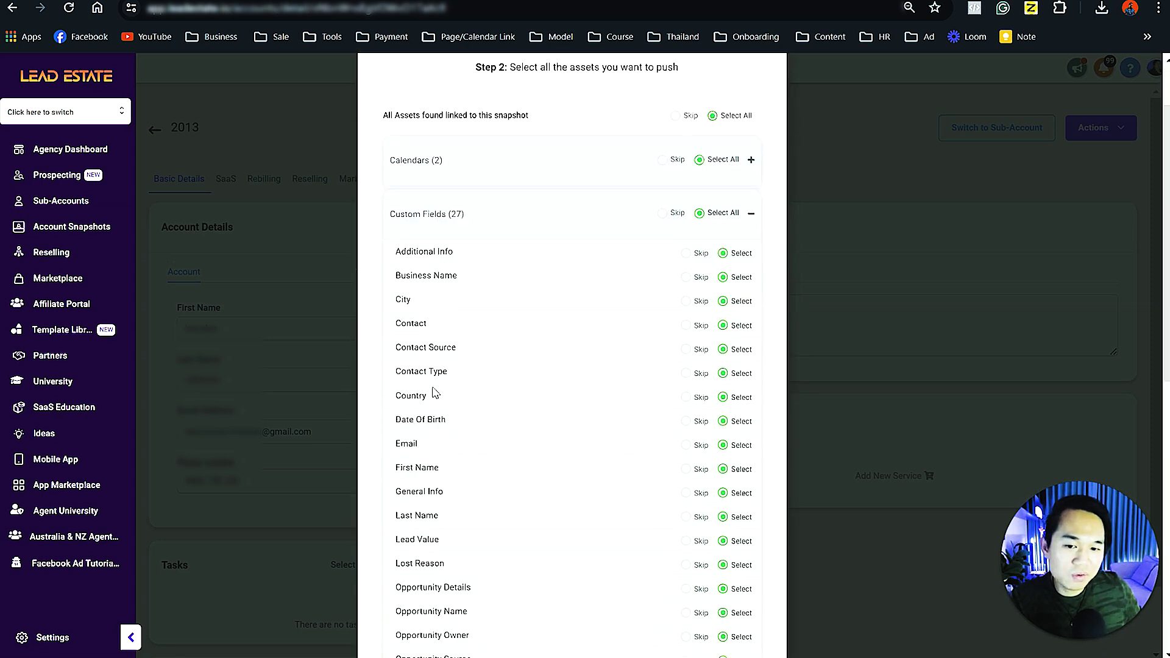
scroll(412, 266, down, 2)
drag(453, 216, 418, 241)
click(409, 253)
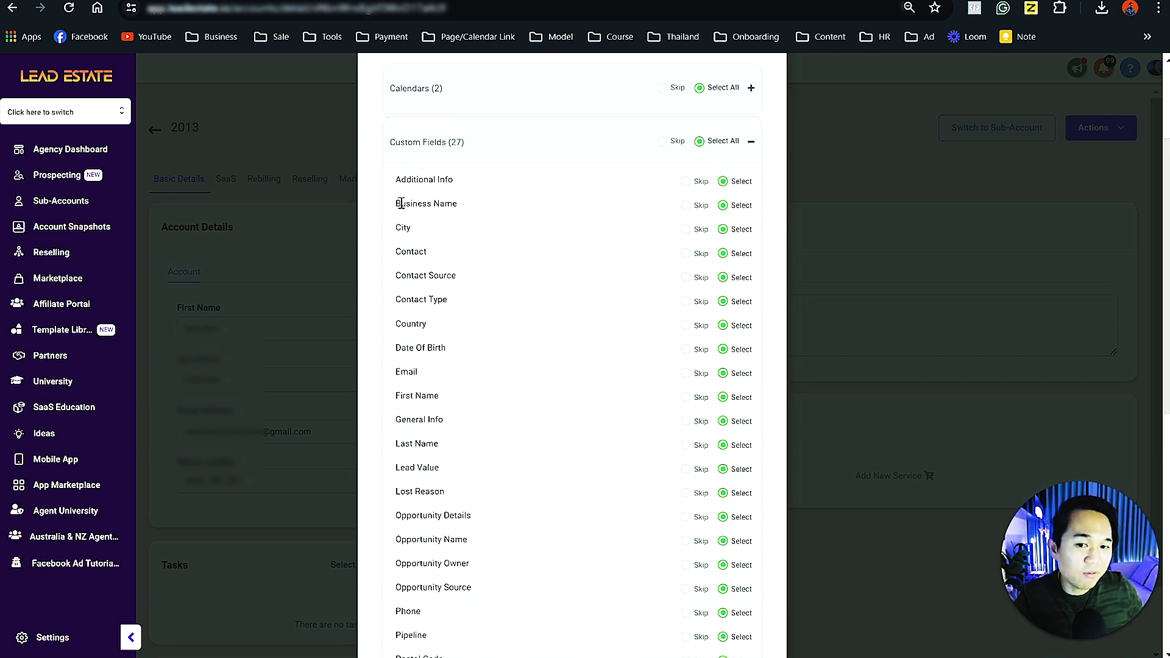
mouse_move(396, 202)
mouse_down()
mouse_move(466, 285)
mouse_move(502, 355)
mouse_up()
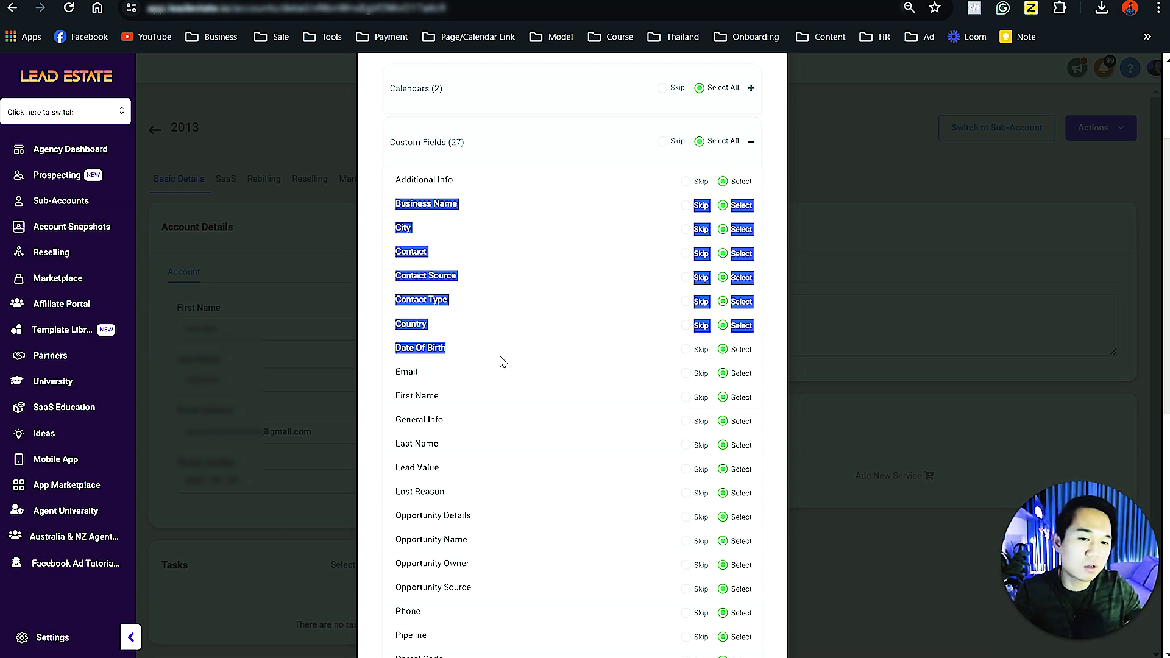
scroll(501, 362, down, 5)
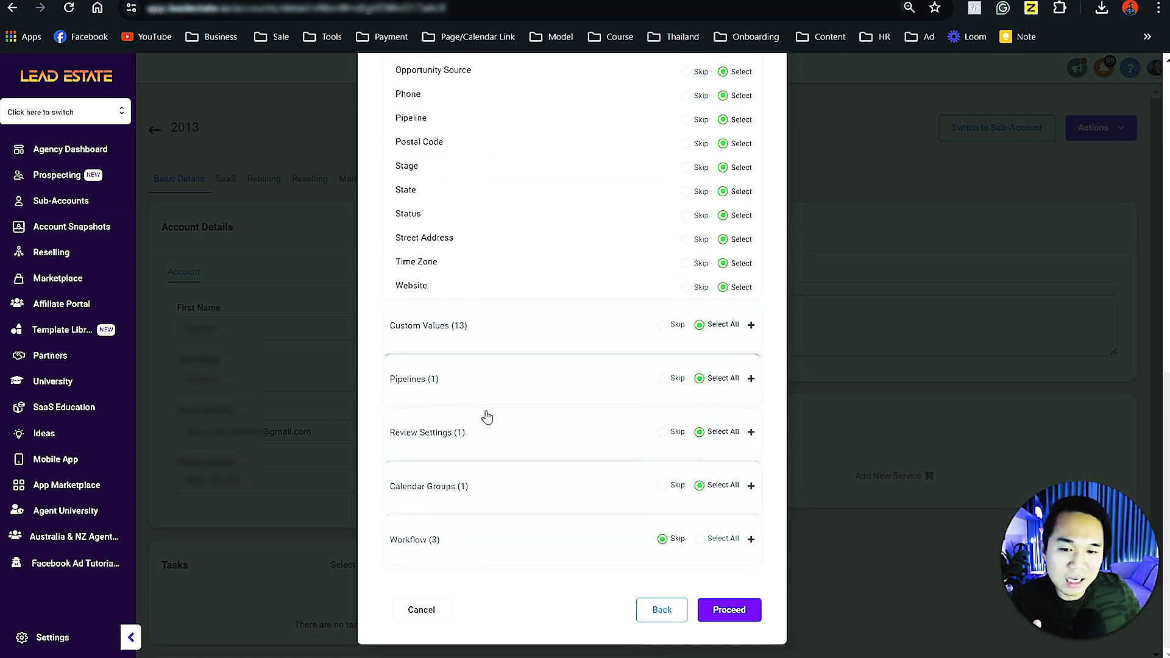
click(449, 388)
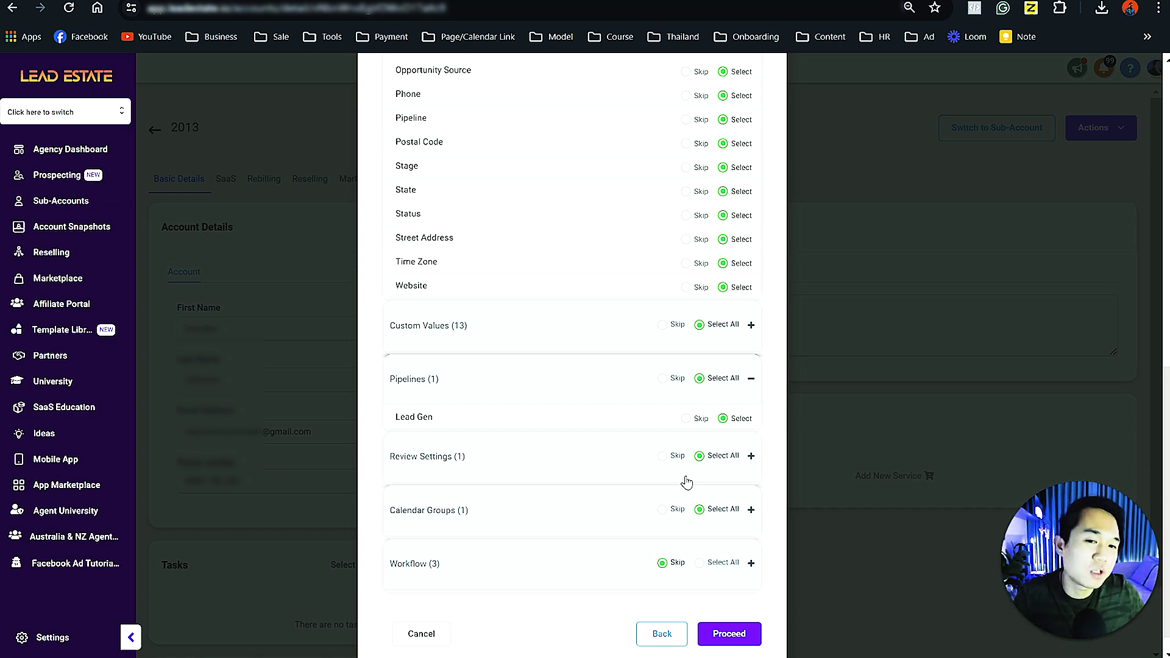
scroll(687, 482, up, 2)
scroll(688, 483, up, 3)
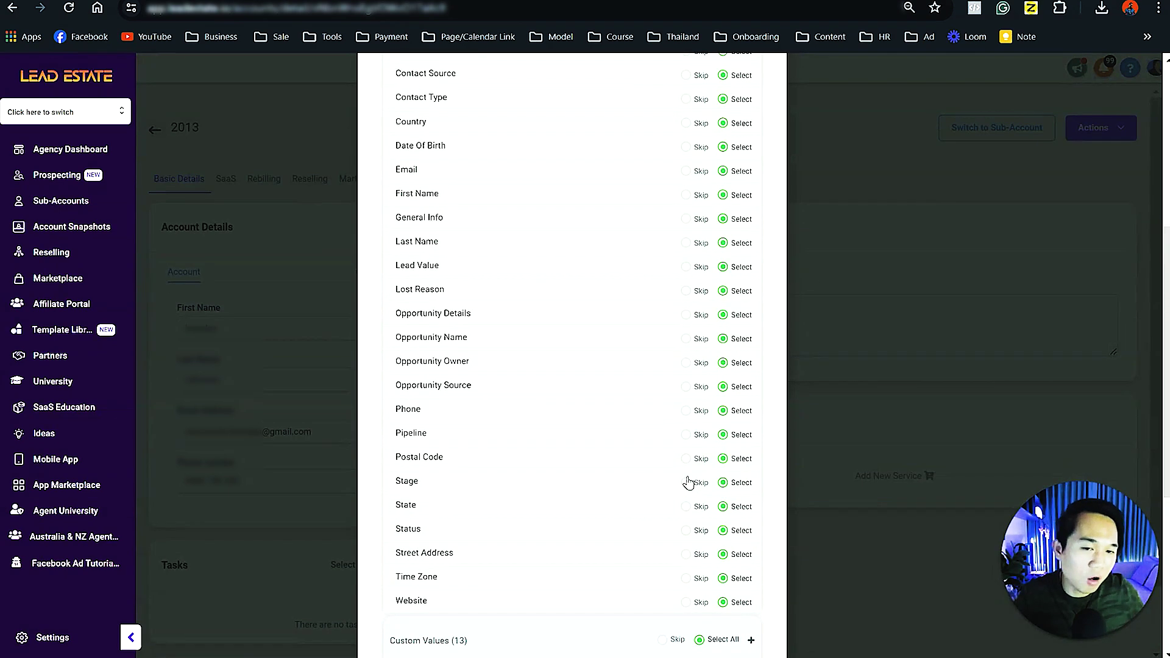
scroll(688, 483, down, 3)
scroll(691, 490, down, 3)
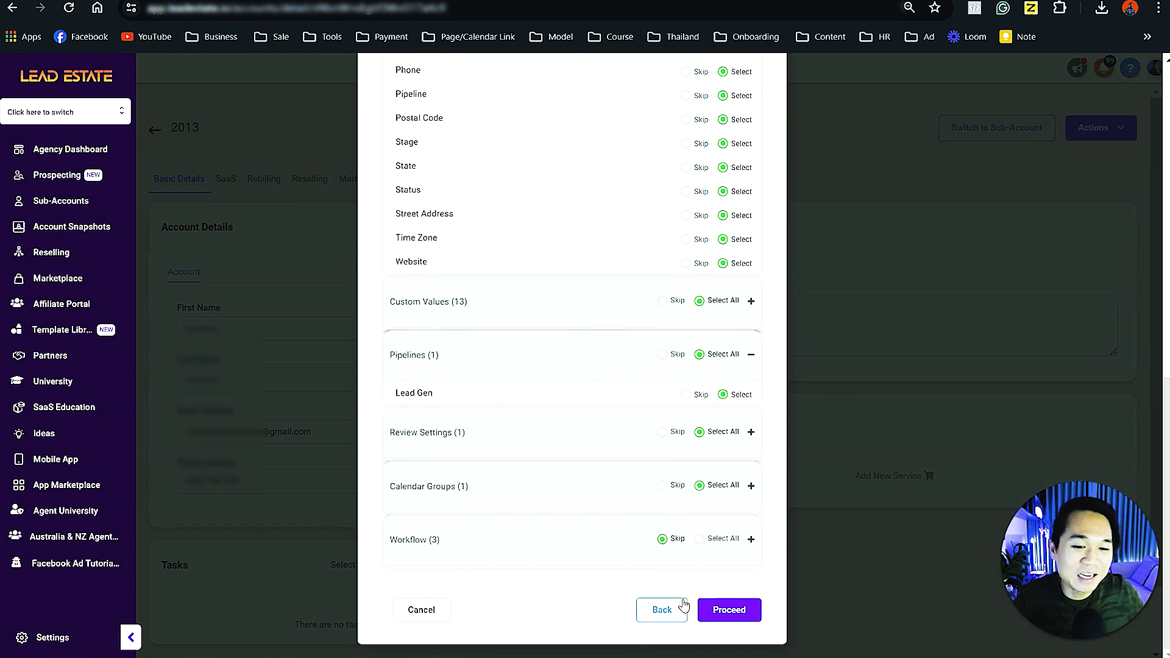
scroll(637, 569, up, 3)
scroll(636, 569, up, 5)
scroll(637, 568, up, 3)
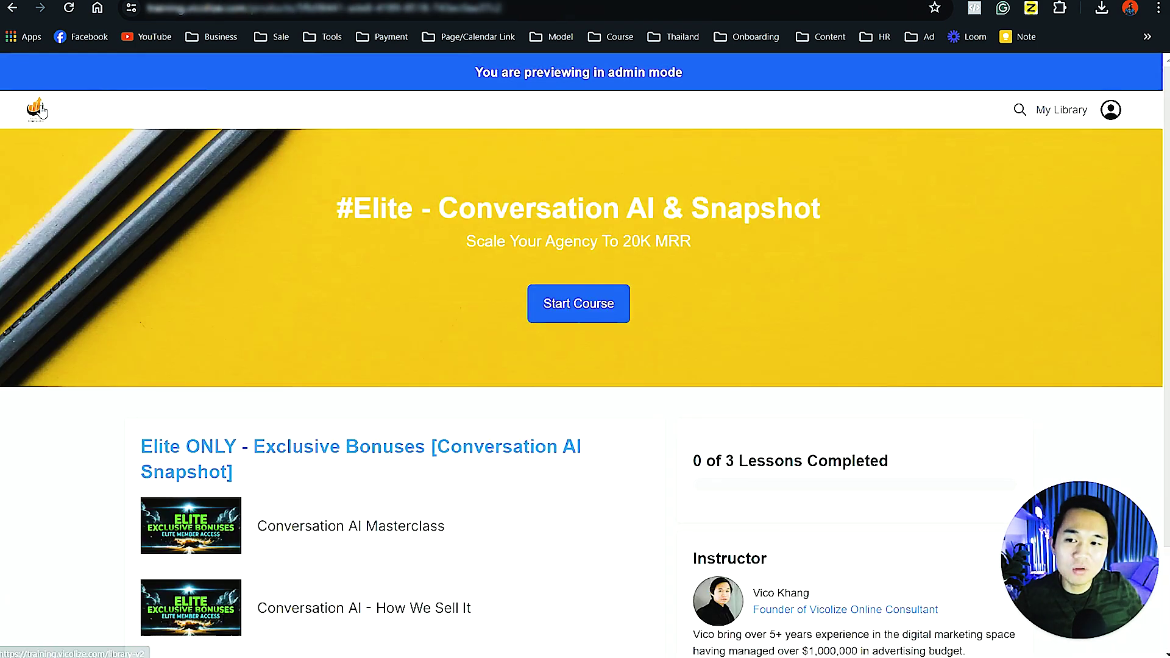
From the course library, open the Reputation Management Snapshot course on its Add Domain lesson
click(47, 113)
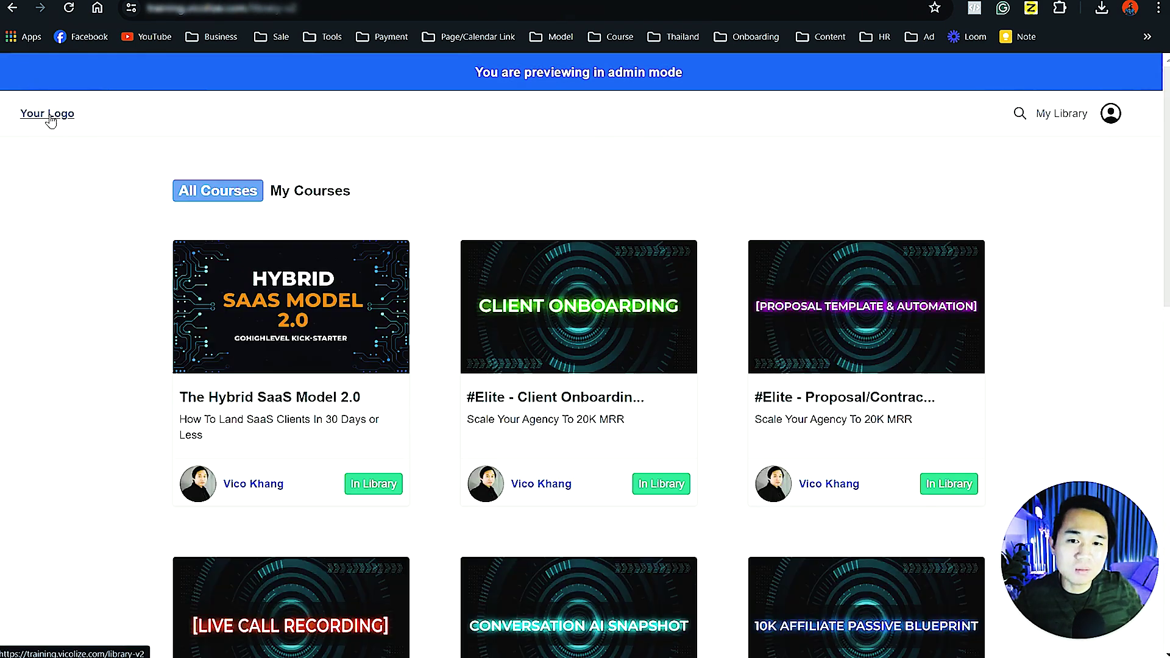
scroll(531, 431, down, 3)
scroll(530, 431, down, 3)
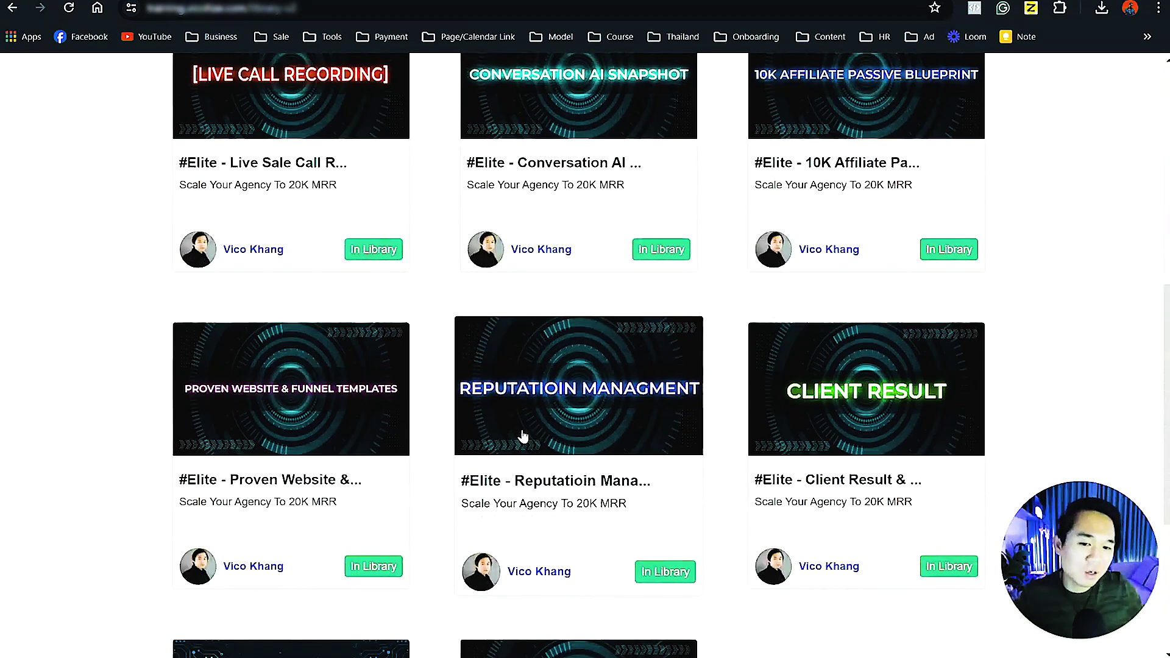
scroll(525, 438, up, 2)
scroll(523, 436, down, 2)
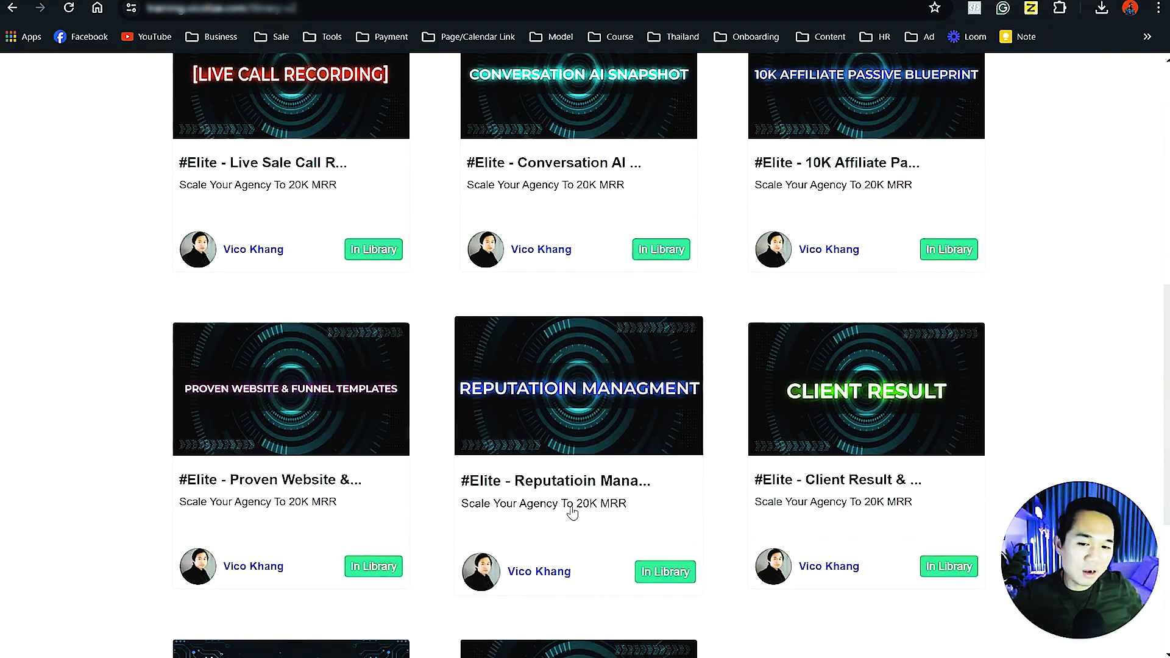
scroll(556, 525, down, 1)
click(583, 473)
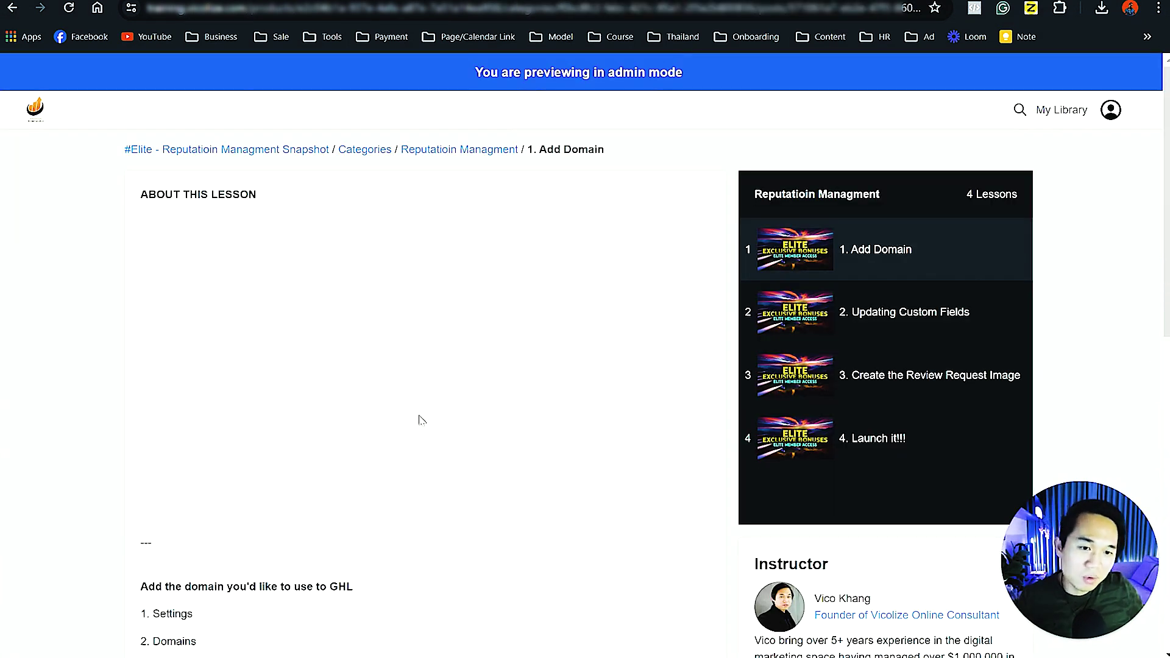
scroll(403, 436, down, 2)
scroll(387, 451, down, 1)
scroll(274, 466, down, 2)
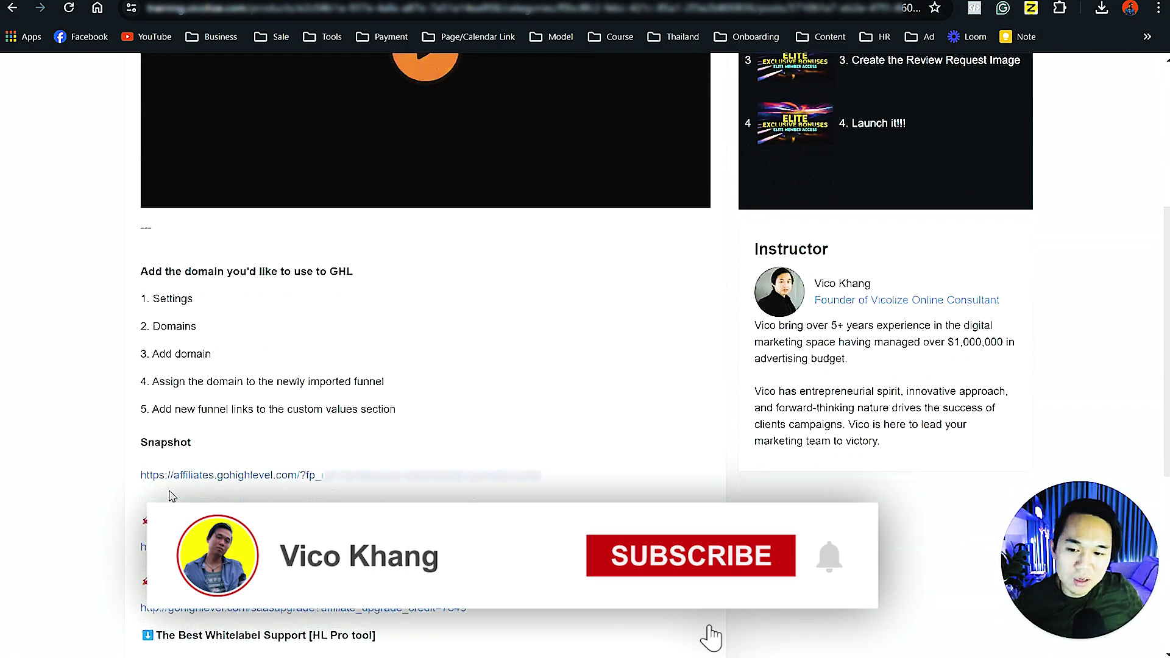
scroll(253, 293, up, 3)
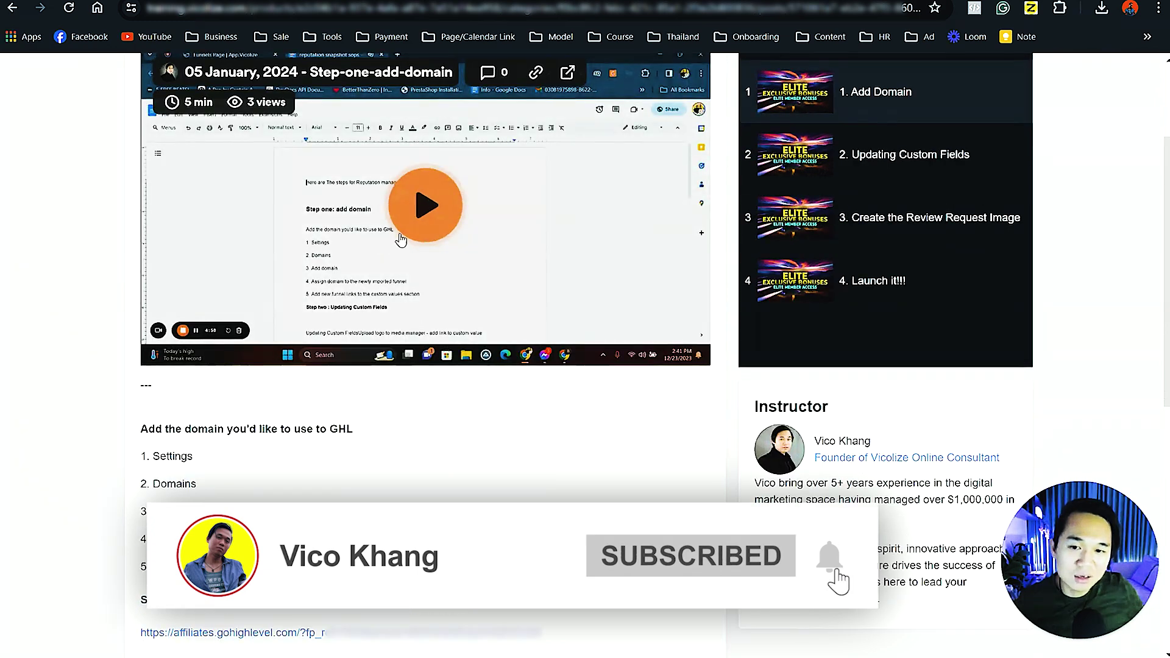
scroll(447, 282, up, 2)
scroll(16, 287, up, 1)
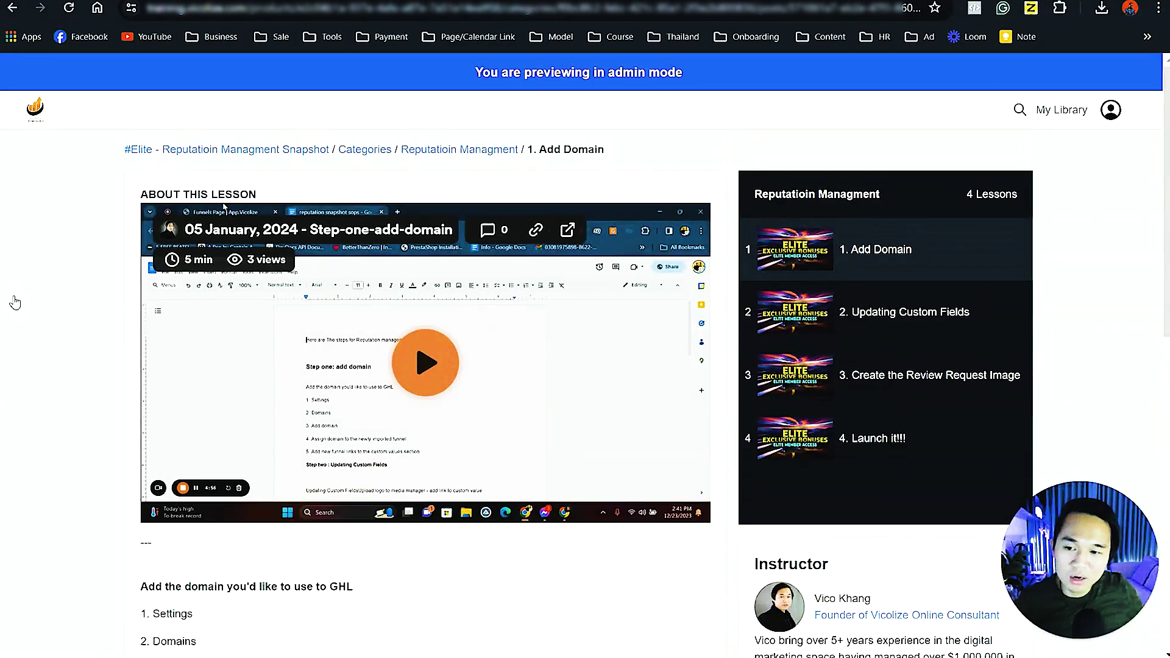